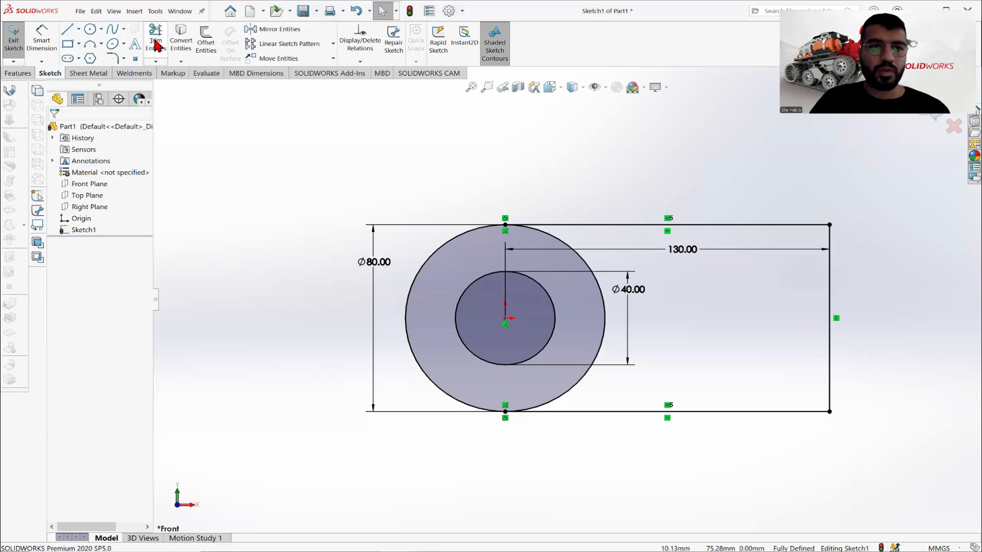
- Trim away the half of the 80 mm circle that lies inside the straight-sided part of the base profile
{"action": "left_click", "coordinate": [156, 41]}
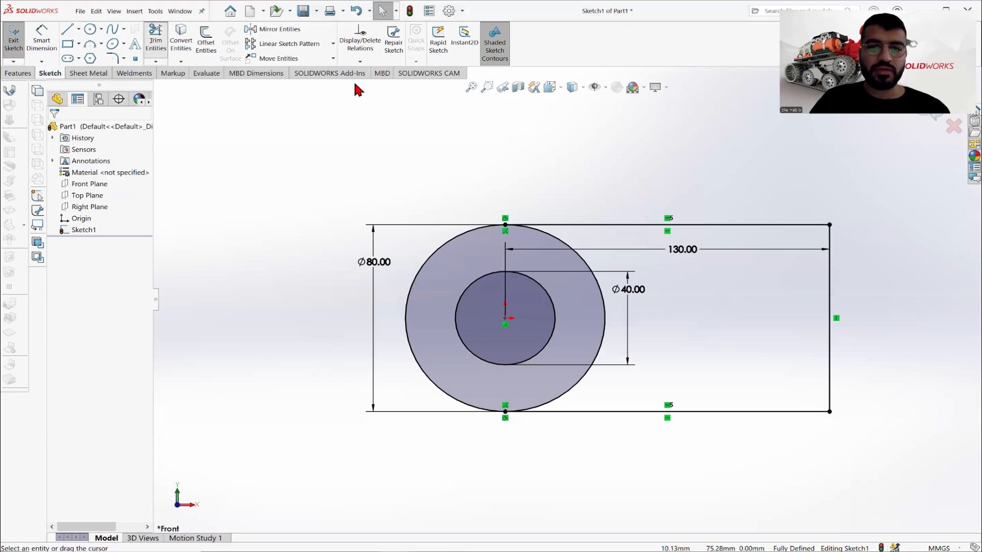
{"action": "left_click", "coordinate": [584, 258]}
{"action": "right_click", "coordinate": [467, 160]}
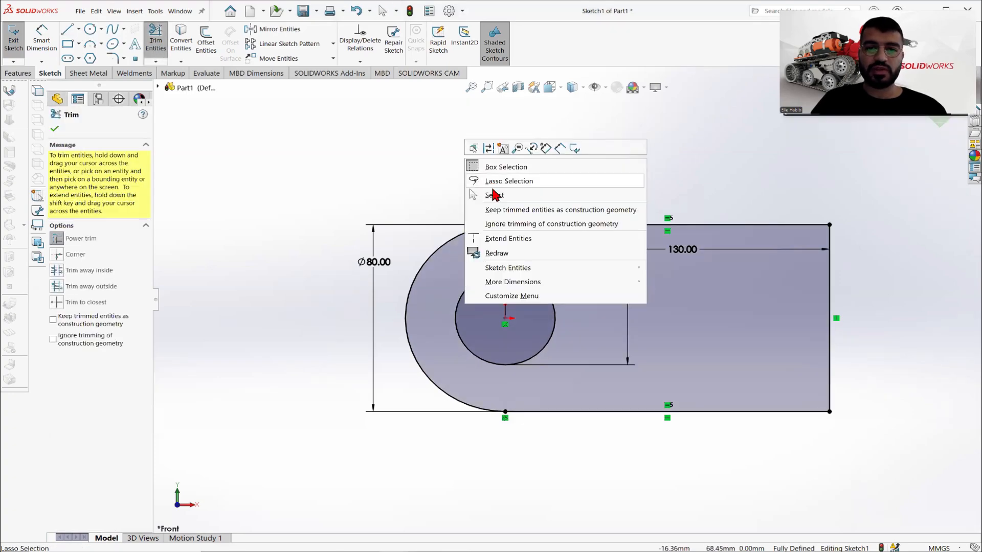
{"action": "left_click", "coordinate": [494, 194]}
- Check the base thickness in the reference drawing and extrude the base profile 20 mm as a blind boss
{"action": "left_click", "coordinate": [17, 75]}
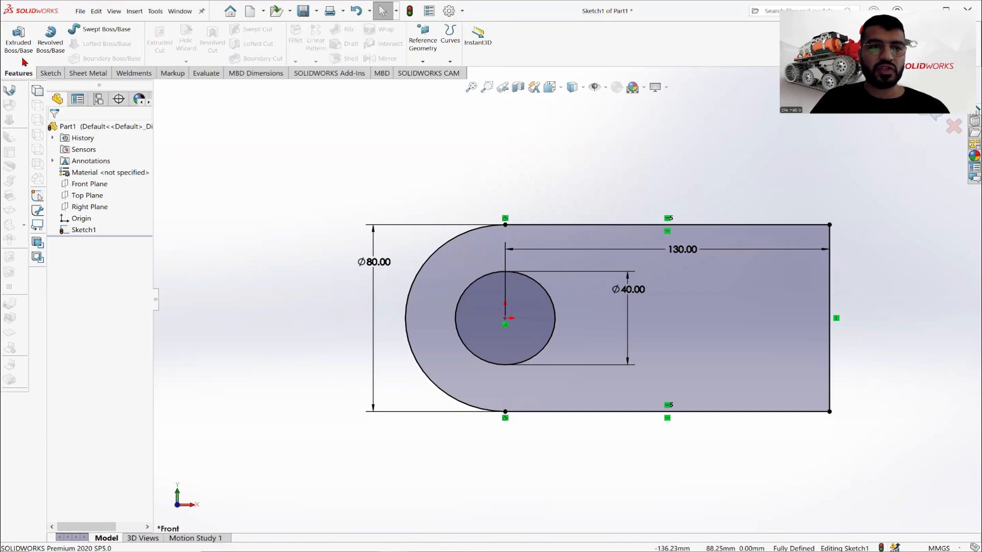
{"action": "left_click", "coordinate": [21, 46]}
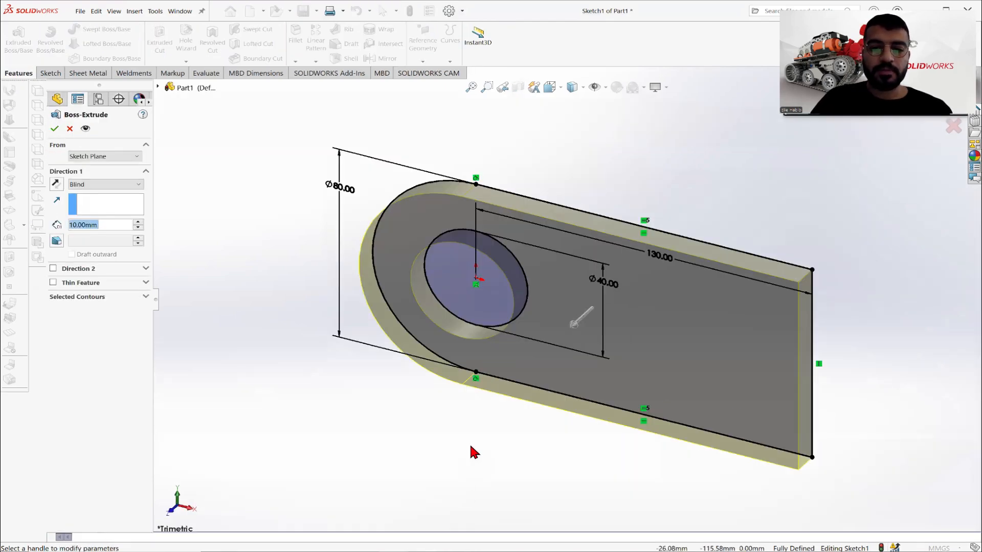
{"action": "key", "text": "alt+Tab"}
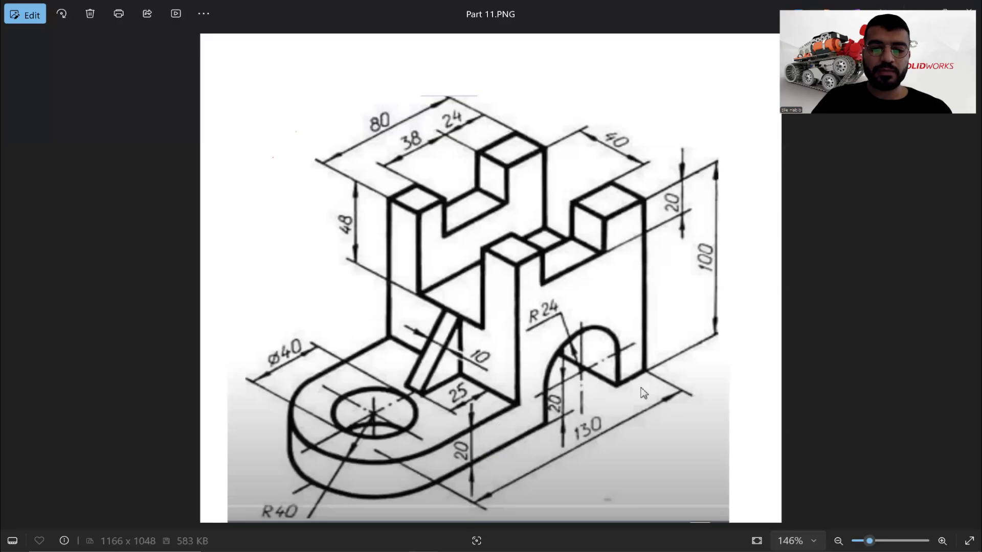
{"action": "key", "text": "alt+Tab"}
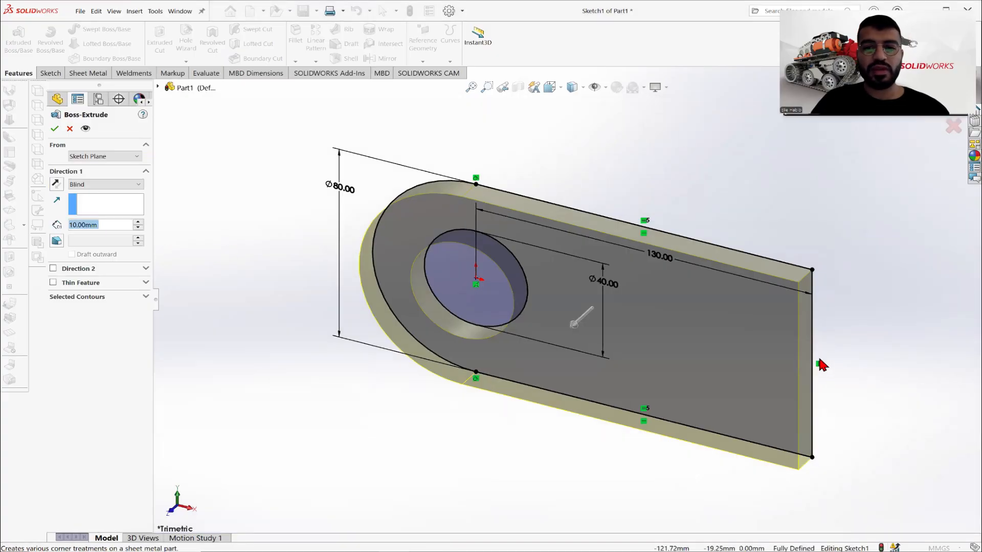
{"action": "middle_click_drag", "start_coordinate": [818, 359], "coordinate": [852, 224]}
{"action": "middle_click_drag", "start_coordinate": [613, 269], "coordinate": [241, 187]}
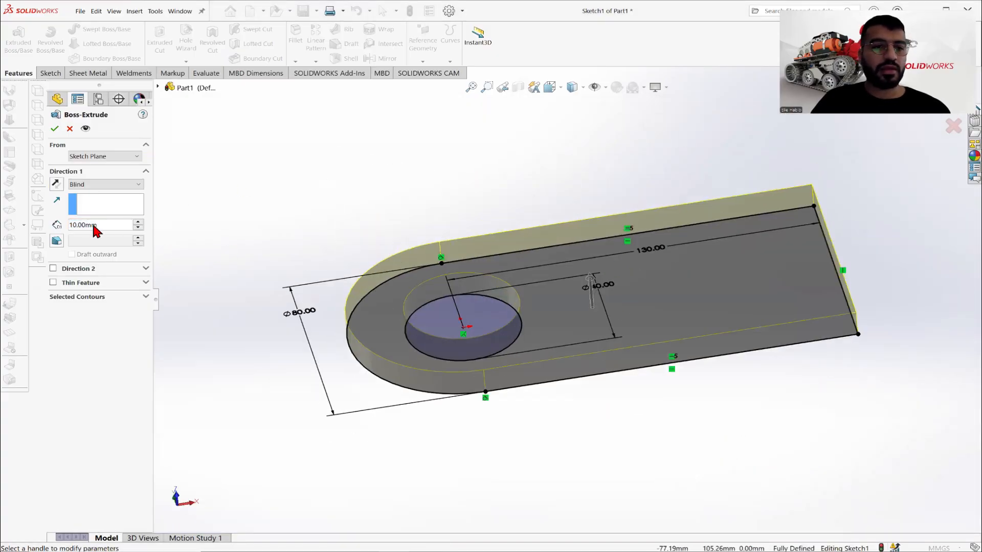
{"action": "type", "text": "20"}
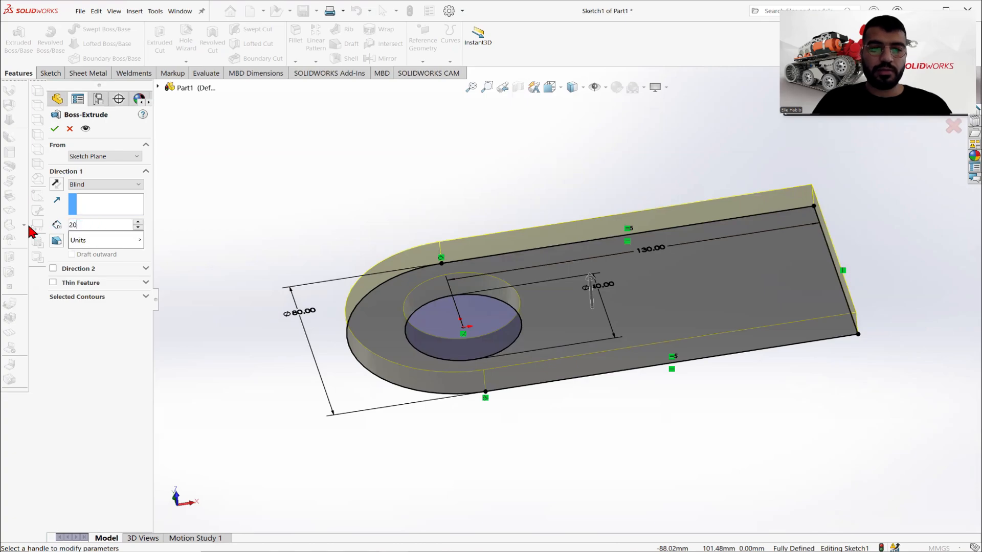
{"action": "key", "text": "Return"}
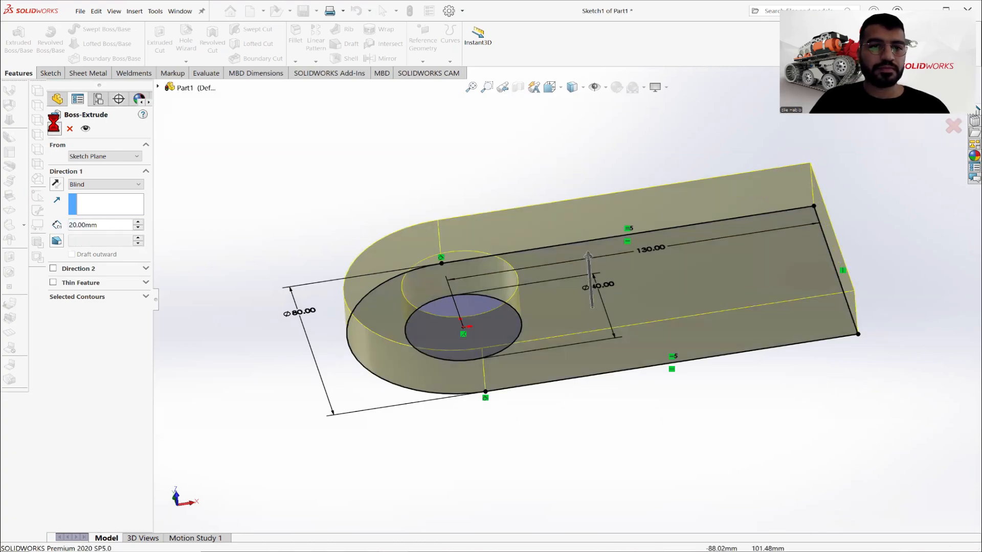
{"action": "left_click", "coordinate": [55, 129]}
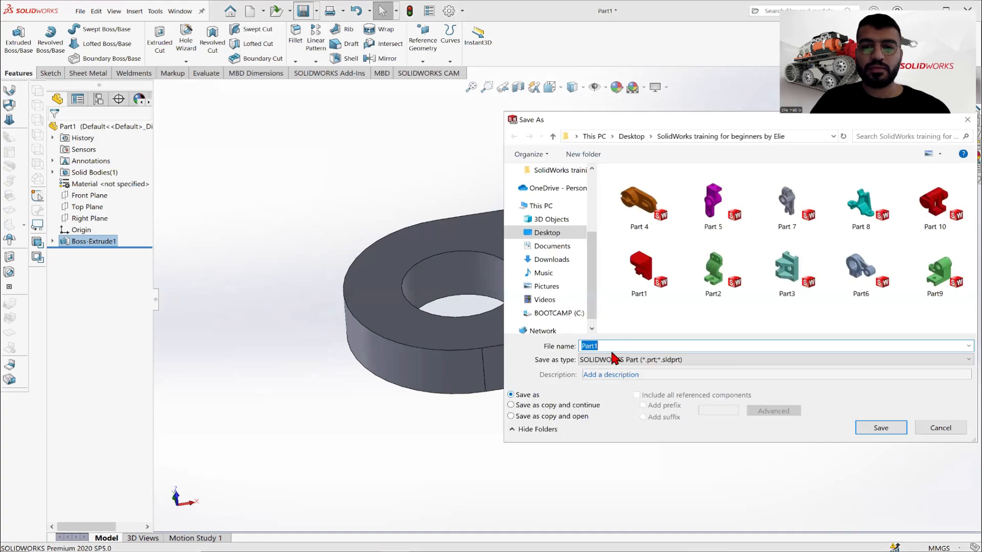
- Save the part under the file name Part 11
{"action": "left_click", "coordinate": [604, 346]}
{"action": "key", "text": "BackSpace"}
{"action": "type", "text": "1"}
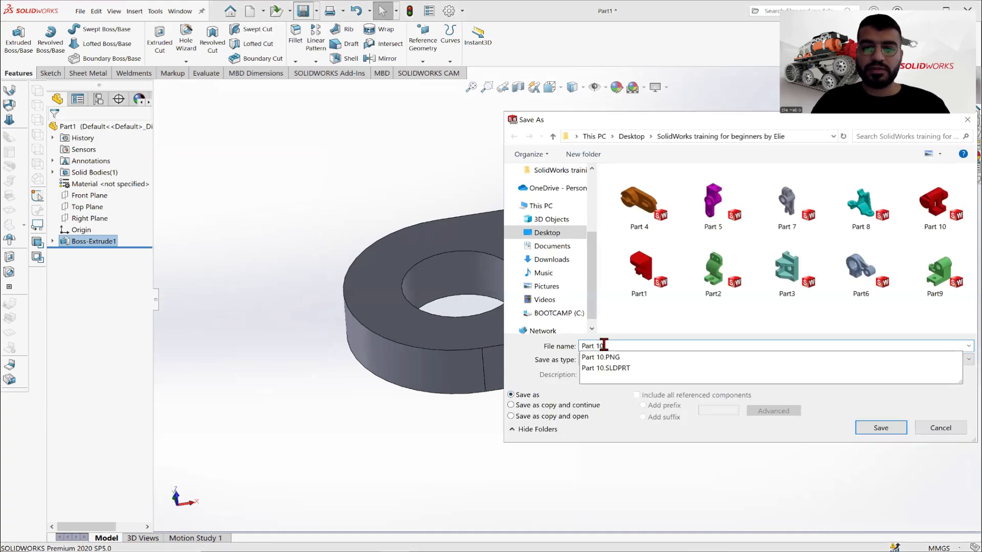
{"action": "key", "text": "Return"}
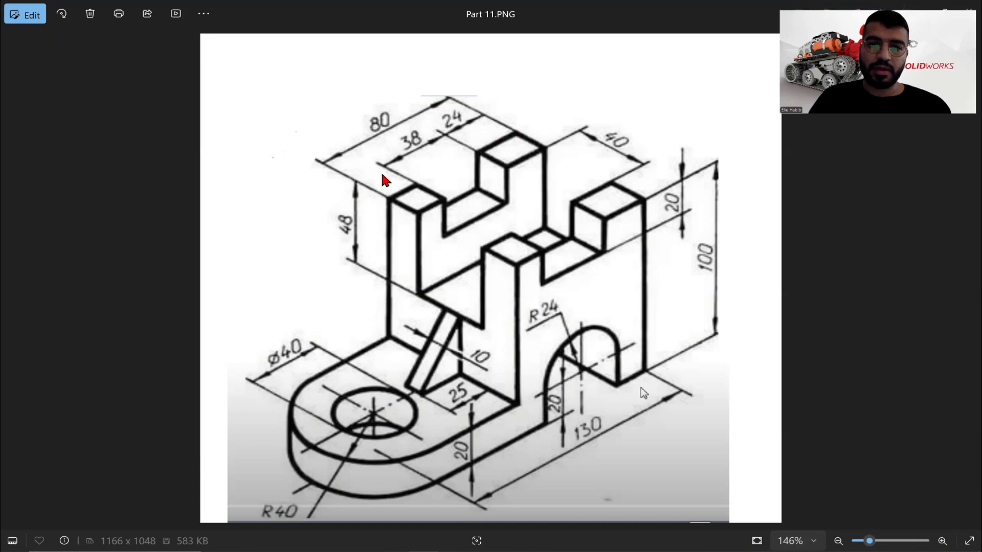
- Sketch a vertical line from edge to edge across the base plate's top face, about 71 mm from its straight end
{"action": "key", "text": "alt+Tab"}
{"action": "left_click", "coordinate": [651, 217]}
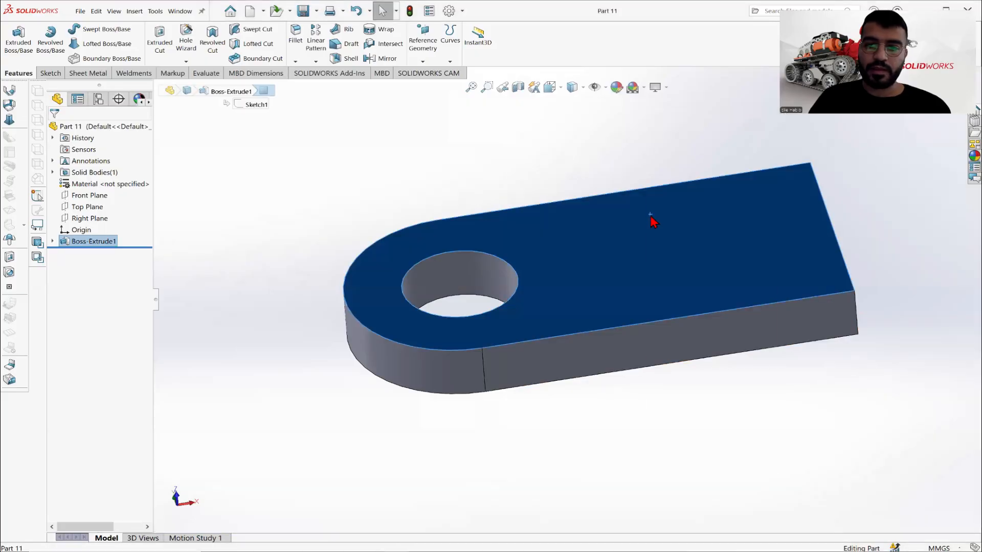
{"action": "right_click", "coordinate": [651, 212]}
{"action": "left_click", "coordinate": [722, 212]}
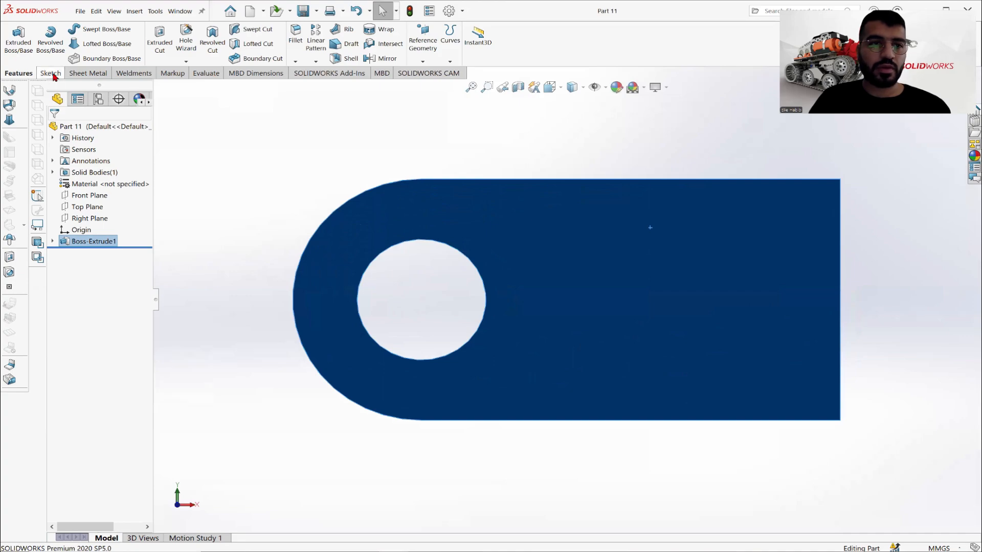
{"action": "left_click", "coordinate": [50, 73]}
{"action": "left_click", "coordinate": [78, 29]}
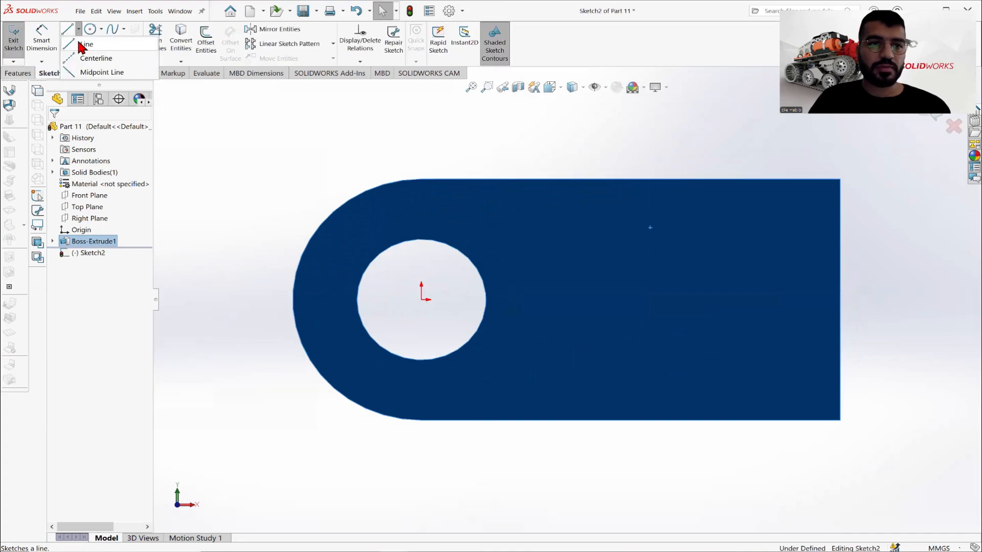
{"action": "left_click", "coordinate": [91, 56]}
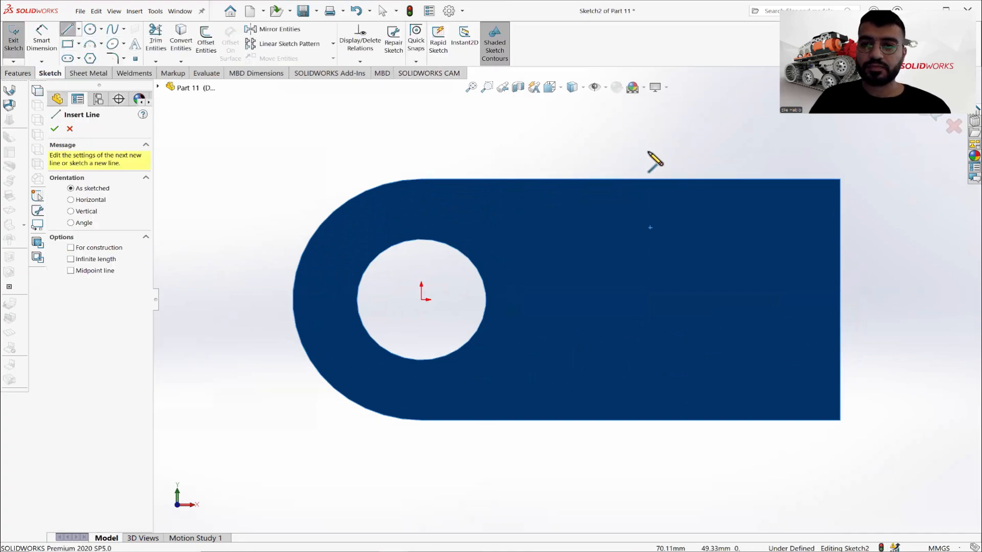
{"action": "left_click", "coordinate": [614, 179]}
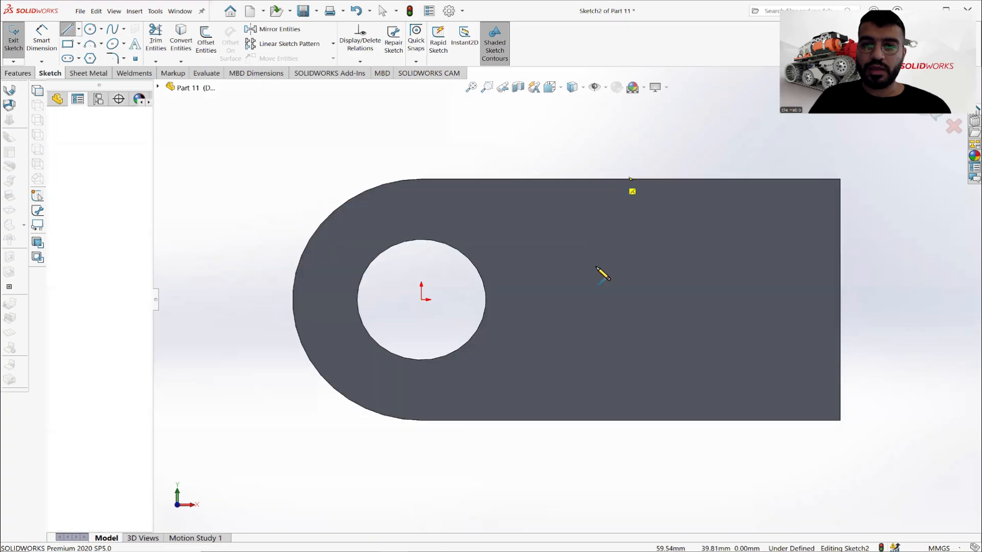
{"action": "left_click", "coordinate": [614, 420]}
{"action": "right_click", "coordinate": [419, 129]}
{"action": "left_click", "coordinate": [428, 133]}
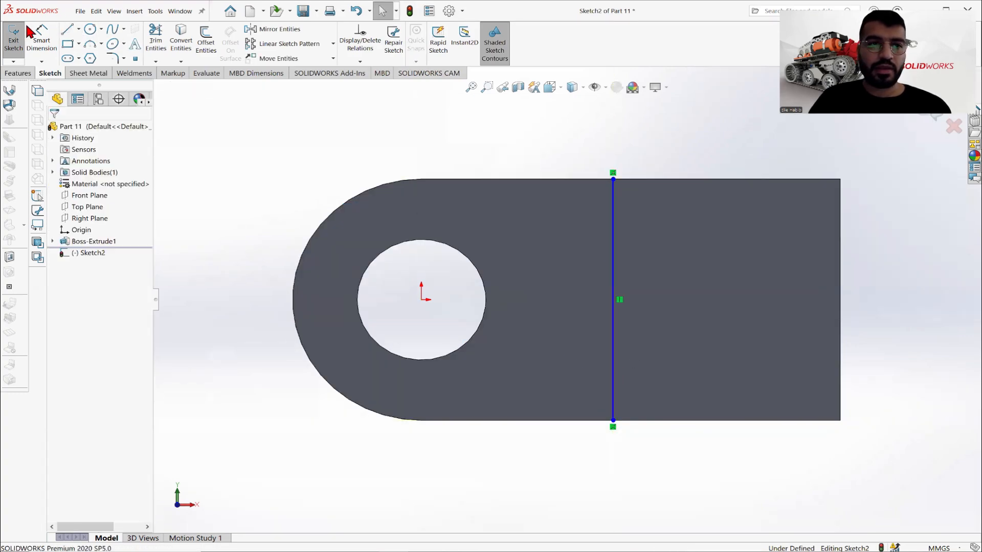
- Dimension the distance between the vertical line and the plate's straight end edge as 80 mm
{"action": "left_click", "coordinate": [39, 39]}
{"action": "left_click", "coordinate": [614, 234]}
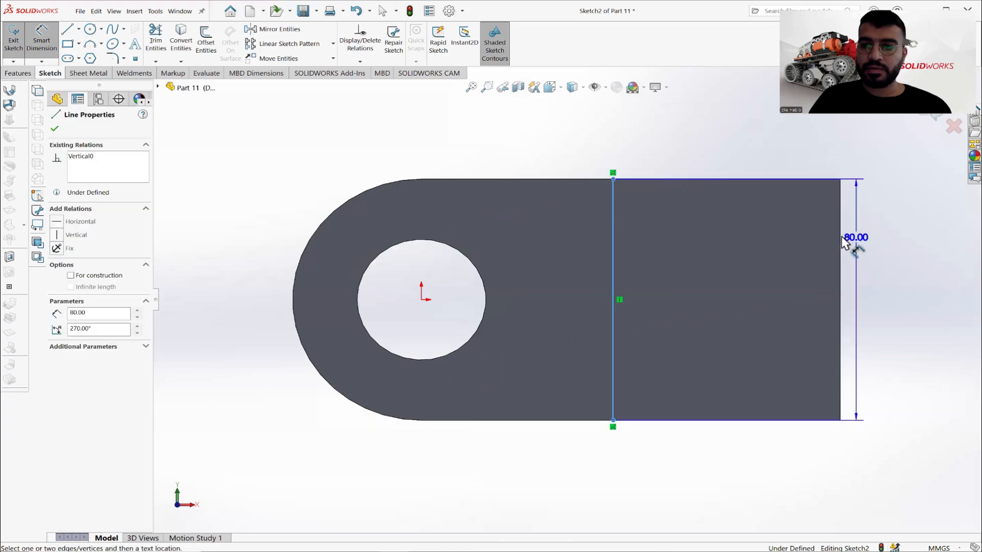
{"action": "left_click", "coordinate": [841, 240]}
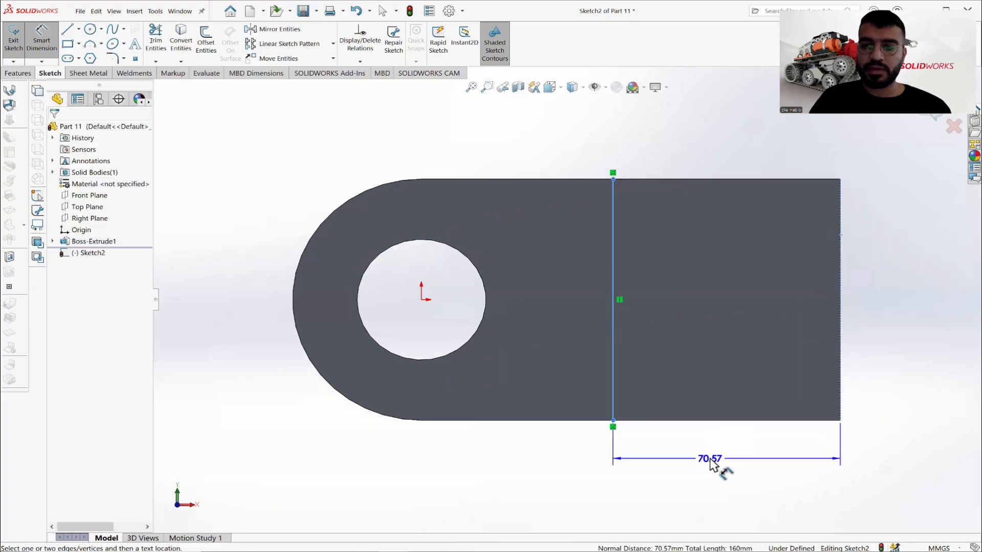
{"action": "left_click", "coordinate": [711, 460]}
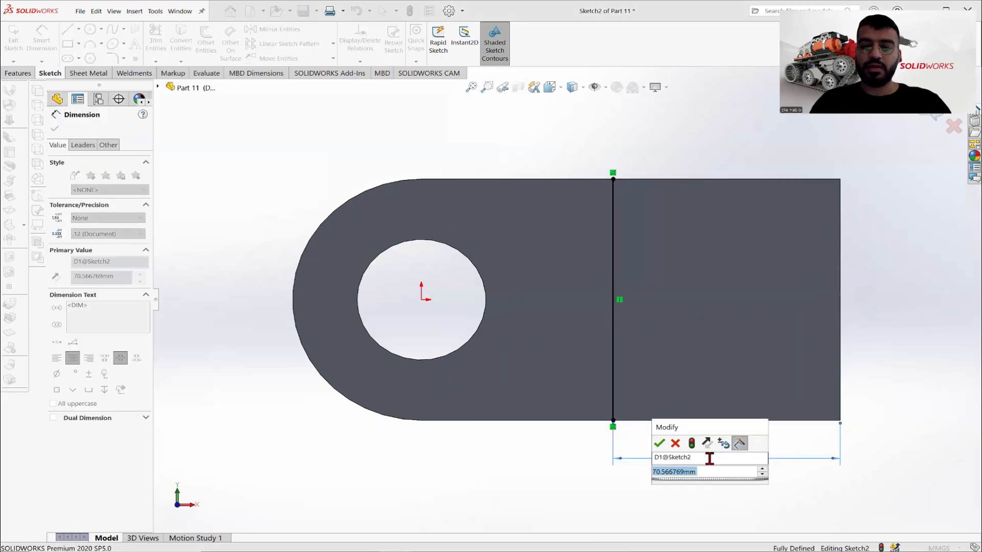
{"action": "type", "text": "80"}
{"action": "key", "text": "Return"}
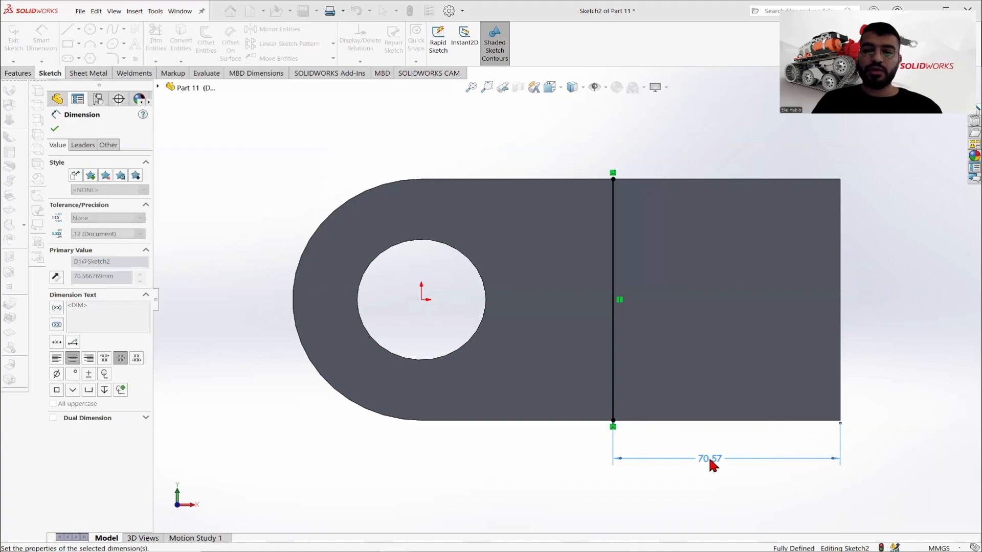
{"action": "left_click", "coordinate": [55, 128]}
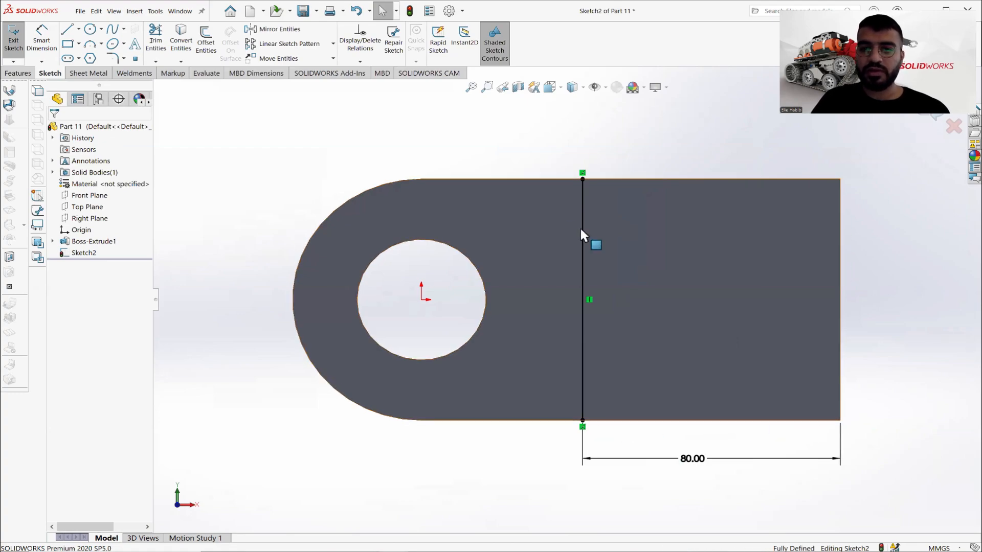
- Convert the top face's outer edges into the sketch and trim off the rounded side, leaving a closed rectangle at the straight end
{"action": "left_click", "coordinate": [661, 267]}
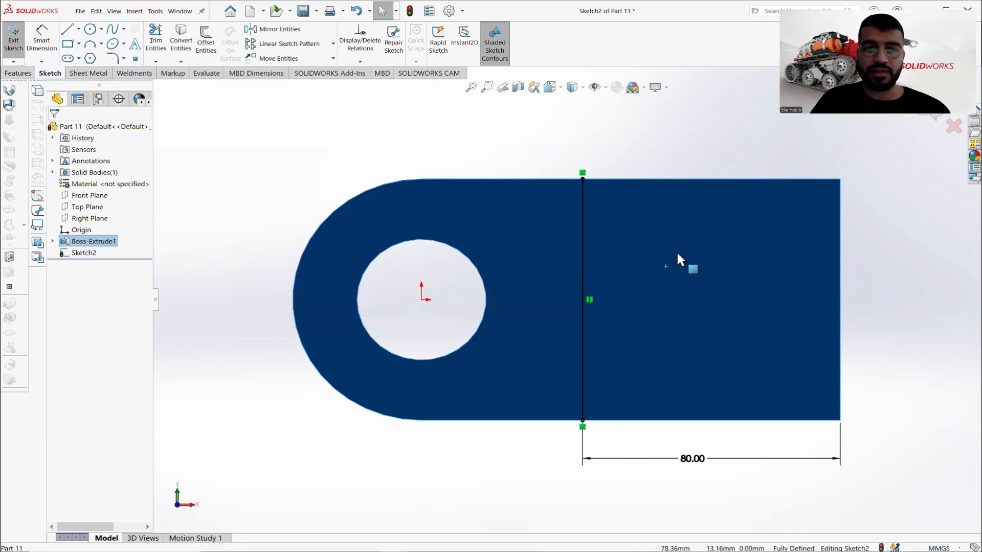
{"action": "left_click", "coordinate": [181, 40]}
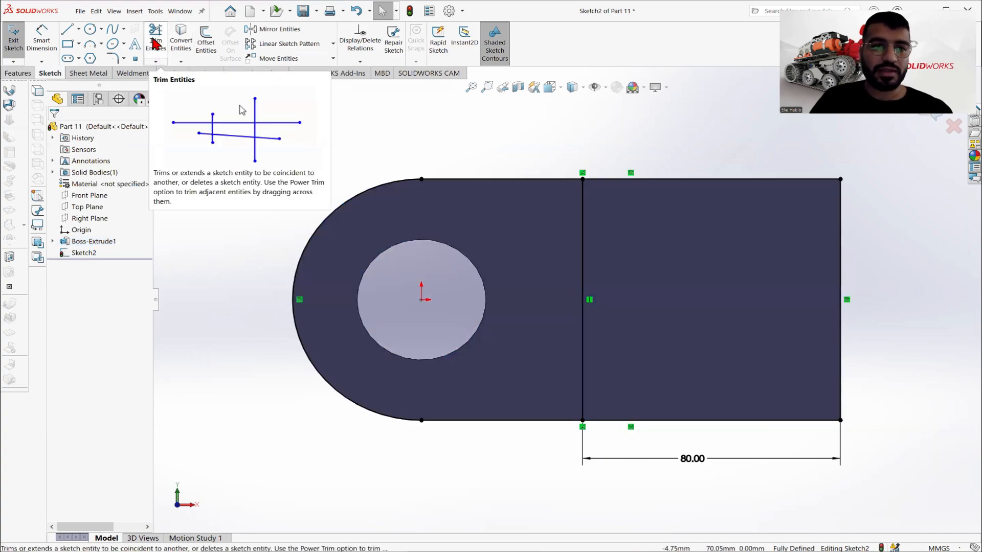
{"action": "left_click", "coordinate": [156, 41]}
{"action": "mouse_move", "coordinate": [474, 172]}
{"action": "left_mouse_down"}
{"action": "mouse_move", "coordinate": [293, 199]}
{"action": "mouse_move", "coordinate": [474, 362]}
{"action": "mouse_move", "coordinate": [543, 506]}
{"action": "left_mouse_up"}
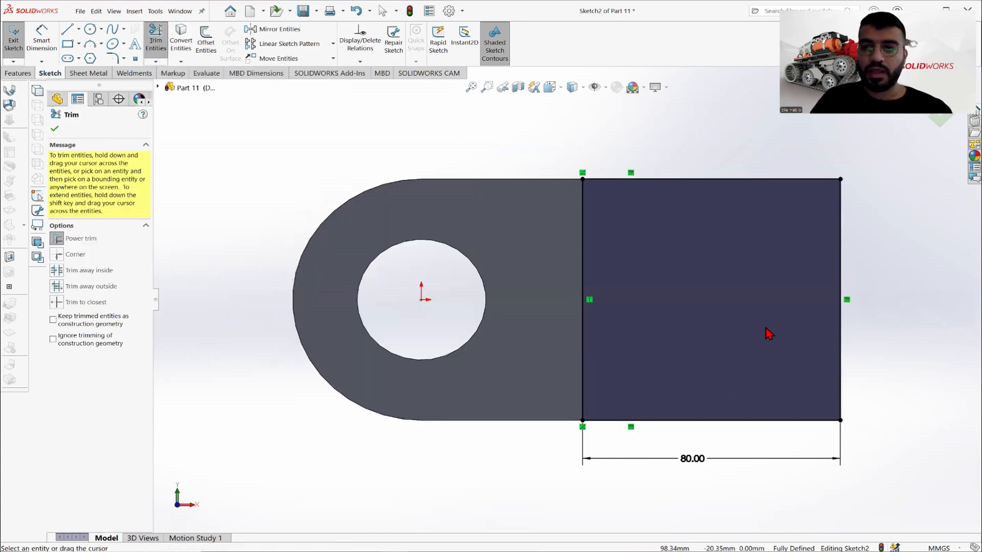
{"action": "left_click", "coordinate": [55, 128]}
- Check the block height in the reference drawing and extrude the rectangle 80 mm upward from the base plate, merged with it
{"action": "middle_click_drag", "start_coordinate": [723, 237], "coordinate": [772, 302]}
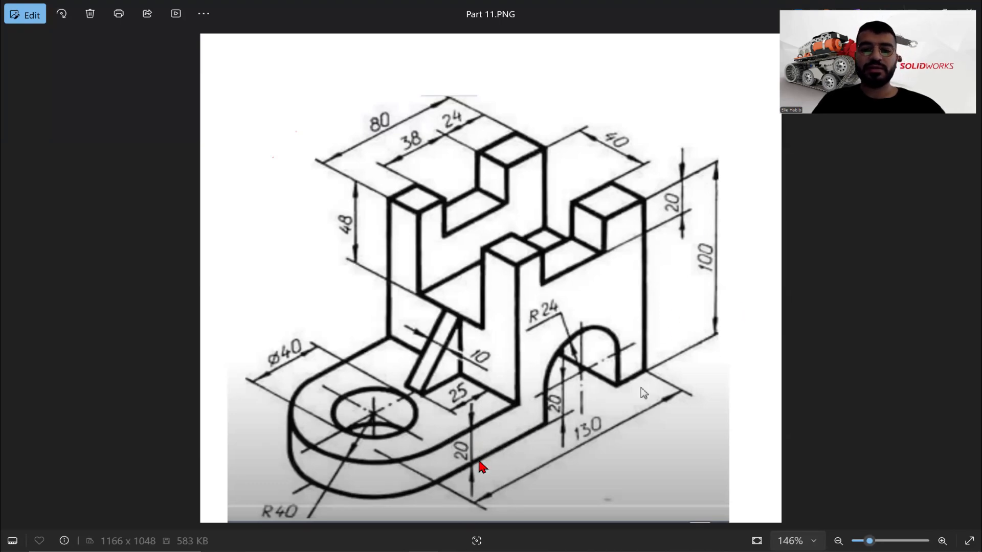
{"action": "key", "text": "alt+Tab"}
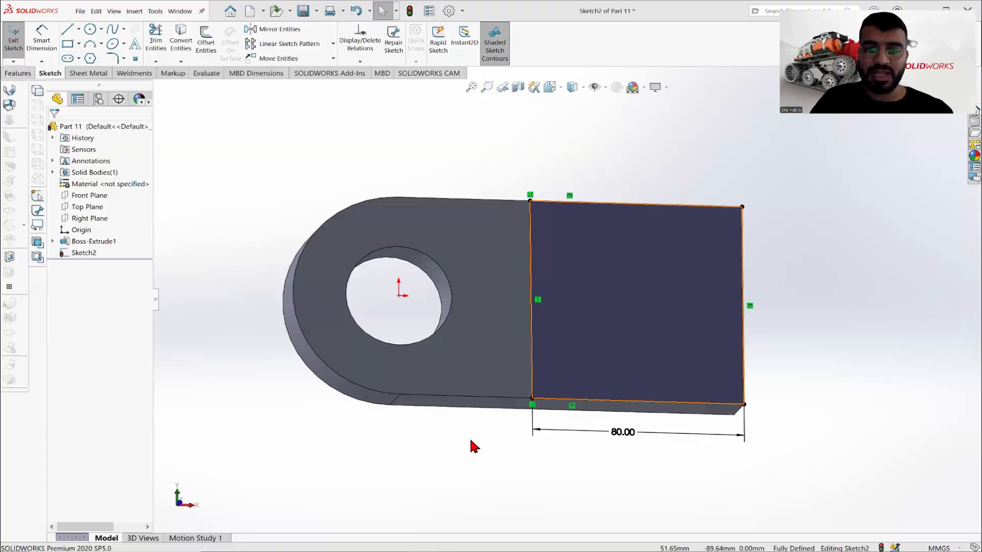
{"action": "left_click", "coordinate": [18, 73]}
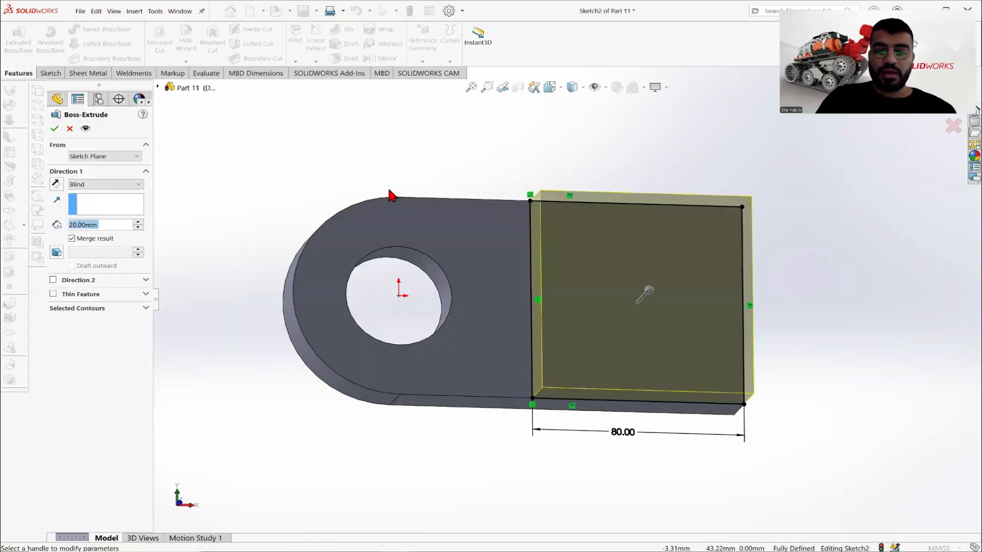
{"action": "type", "text": "80"}
{"action": "key", "text": "Return"}
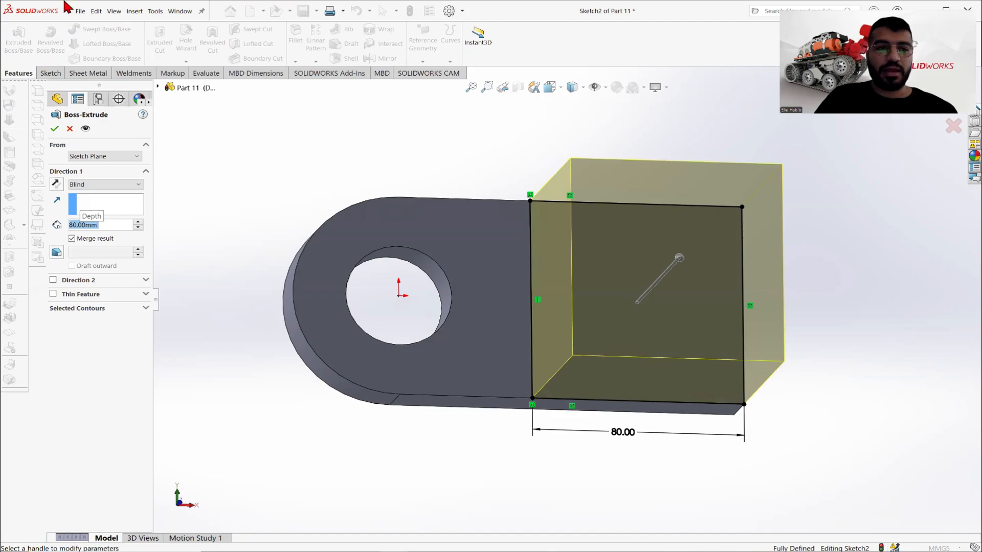
{"action": "left_click", "coordinate": [55, 129]}
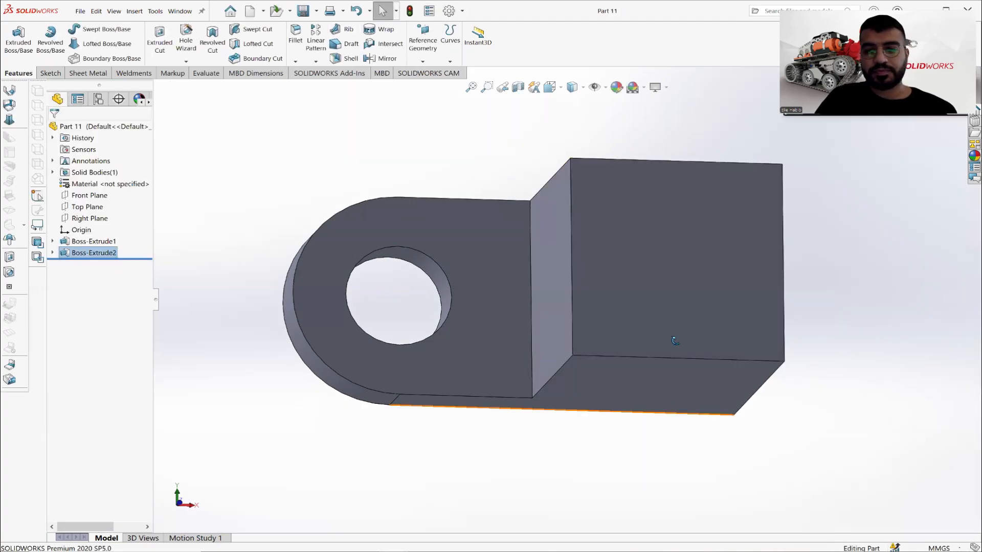
- Sketch a rectangle about 30 mm wide from edge to edge across the tall block's top face, about 24 mm from its outer end
{"action": "mouse_move", "coordinate": [563, 435]}
{"action": "middle_mouse_down"}
{"action": "mouse_move", "coordinate": [688, 369]}
{"action": "mouse_move", "coordinate": [665, 358]}
{"action": "middle_mouse_up"}
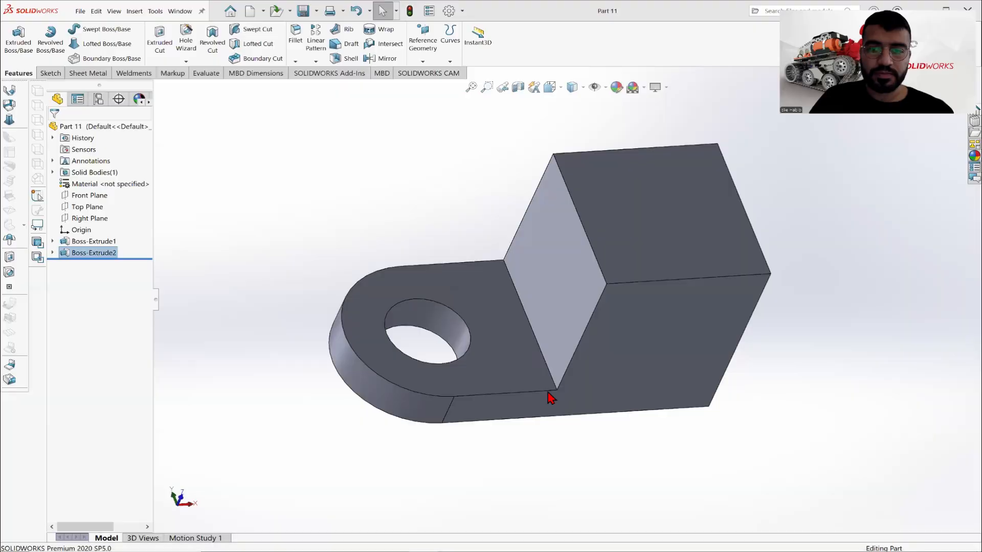
{"action": "right_click", "coordinate": [635, 209]}
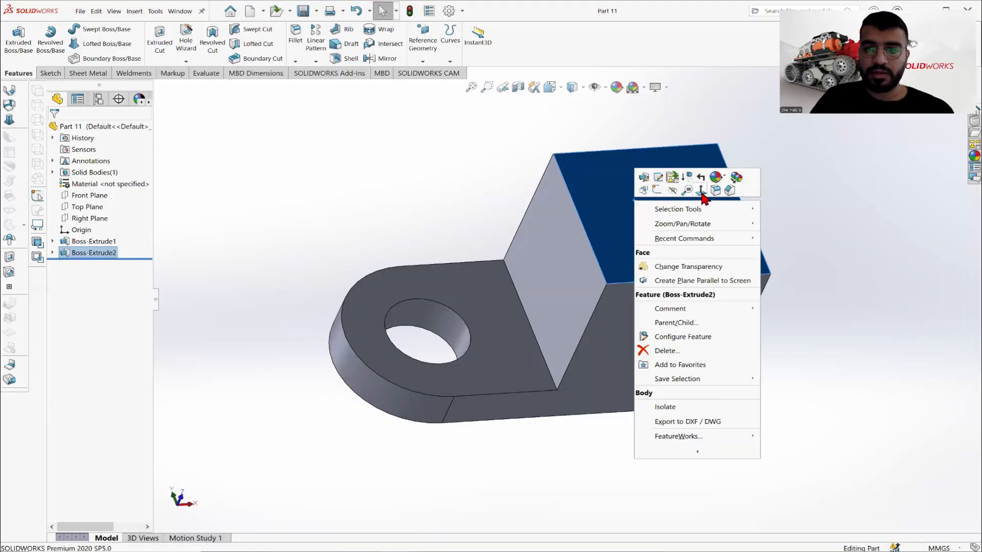
{"action": "left_click", "coordinate": [702, 190]}
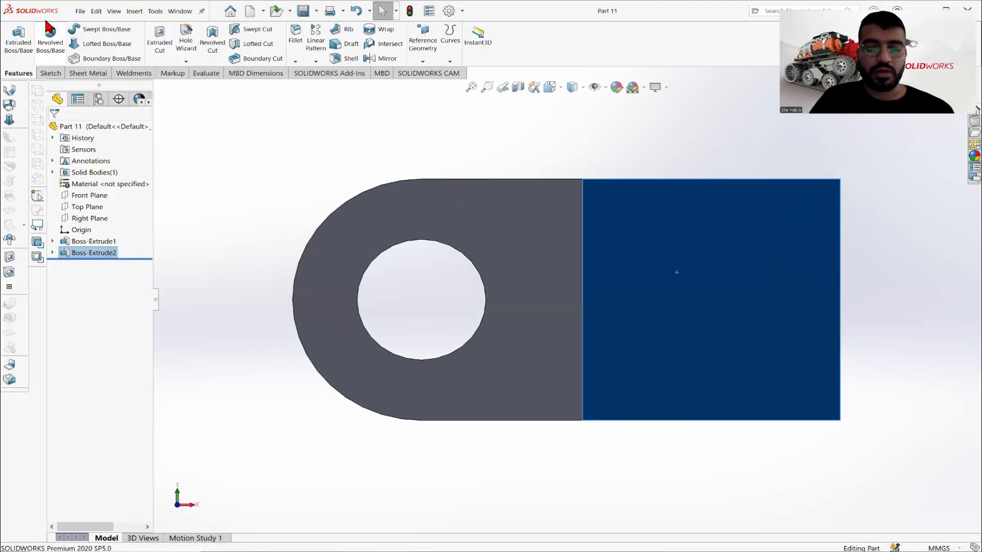
{"action": "left_click", "coordinate": [50, 73]}
{"action": "left_click", "coordinate": [13, 35]}
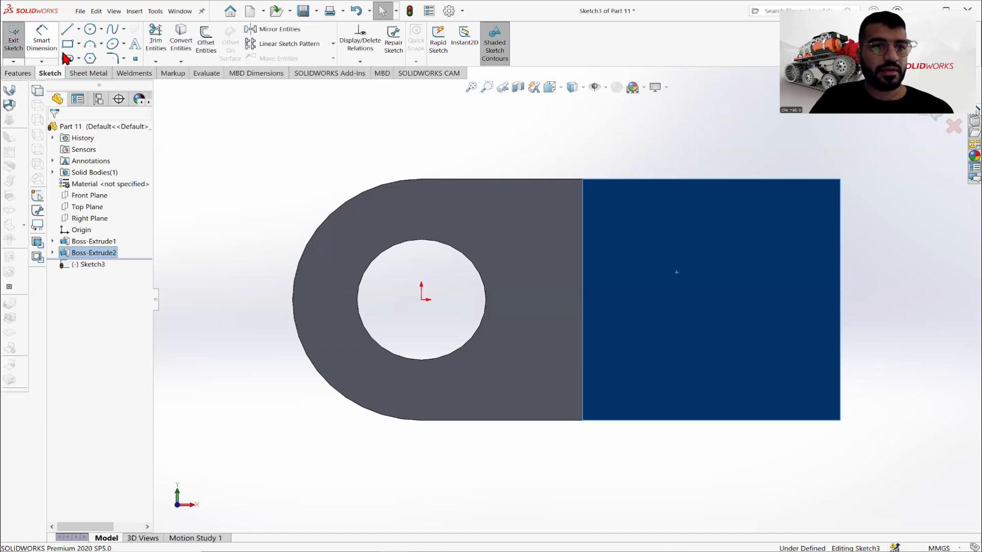
{"action": "left_click", "coordinate": [79, 44]}
{"action": "left_click", "coordinate": [85, 60]}
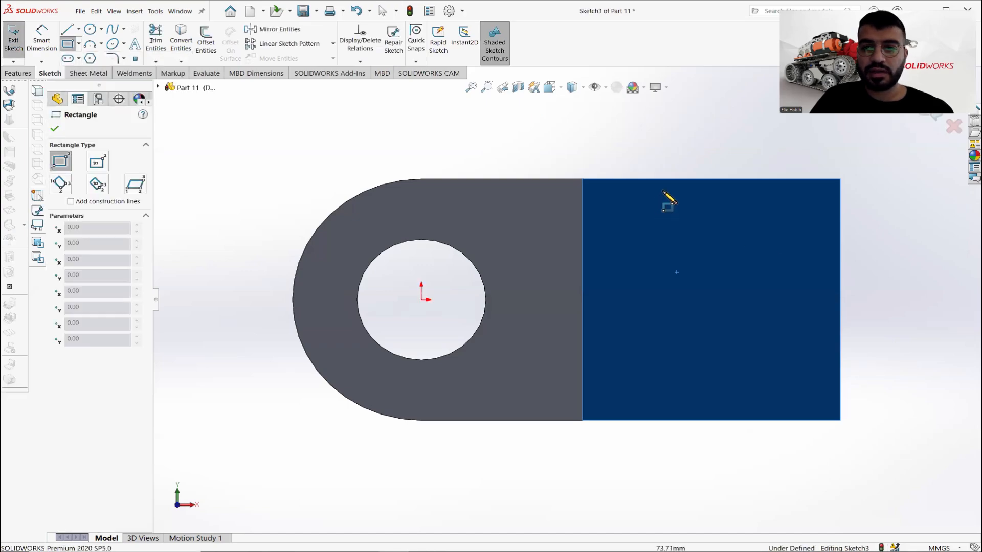
{"action": "mouse_move", "coordinate": [669, 180]}
{"action": "left_mouse_down"}
{"action": "mouse_move", "coordinate": [765, 383]}
{"action": "mouse_move", "coordinate": [765, 421]}
{"action": "left_mouse_up"}
{"action": "right_click", "coordinate": [632, 303]}
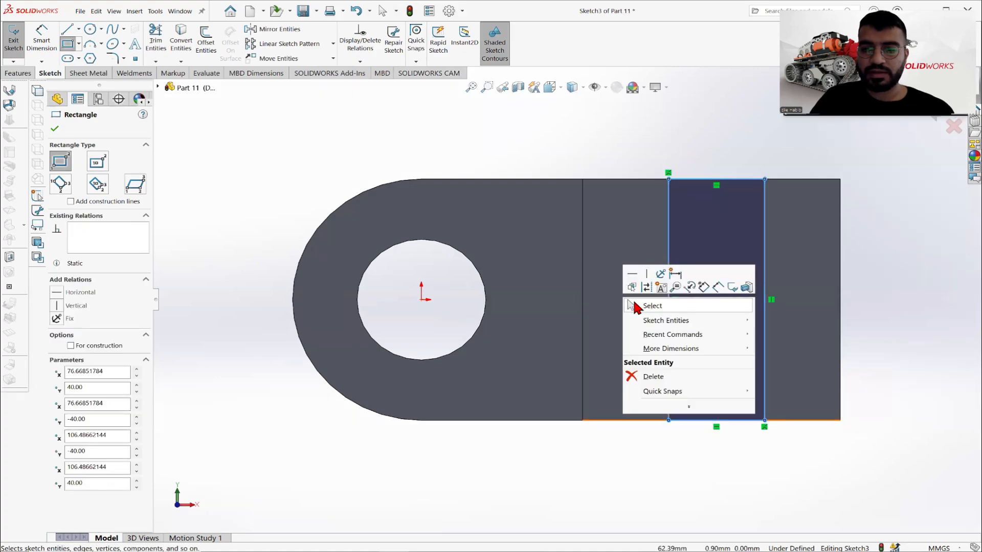
{"action": "left_click", "coordinate": [636, 304]}
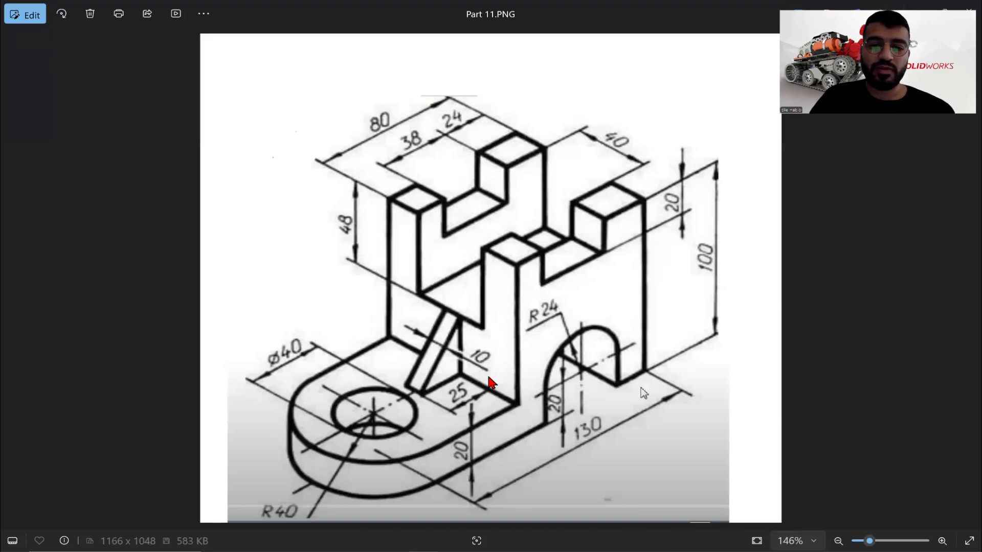
- Dimension the distance between the rectangle's nearer long side and the block's outer end edge as 24 mm, following the reference drawing
{"action": "key", "text": "alt+Tab"}
{"action": "left_click", "coordinate": [47, 43]}
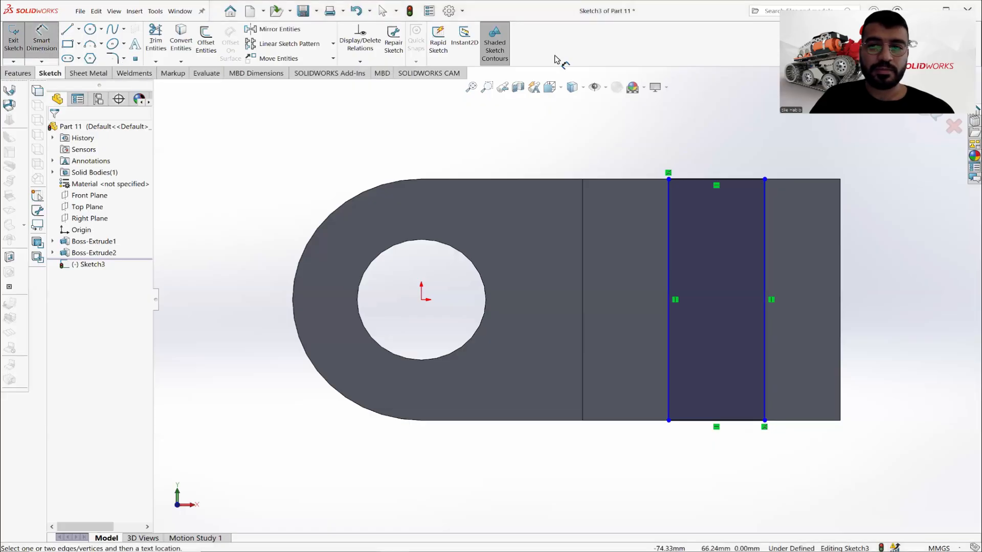
{"action": "left_click", "coordinate": [765, 230]}
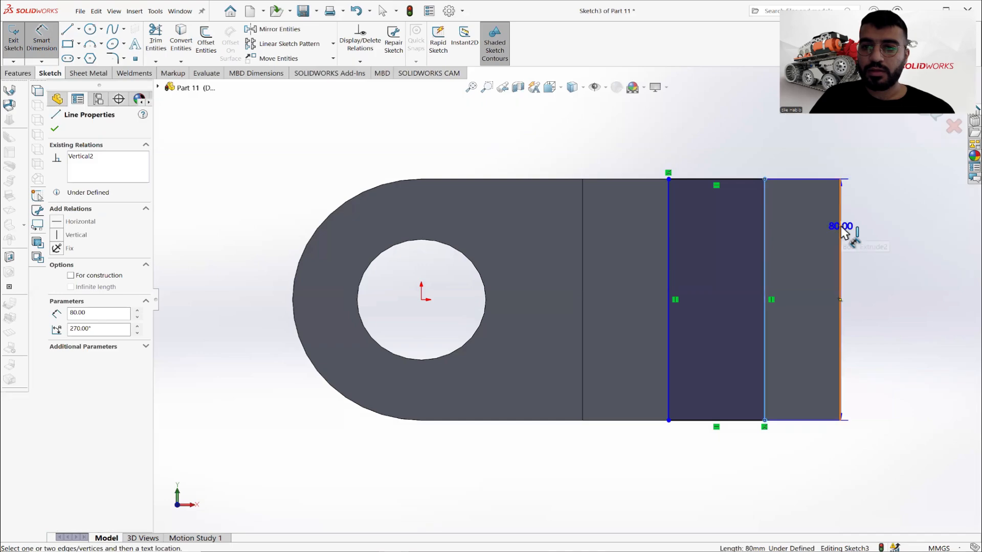
{"action": "left_click", "coordinate": [863, 235]}
{"action": "left_click", "coordinate": [883, 235]}
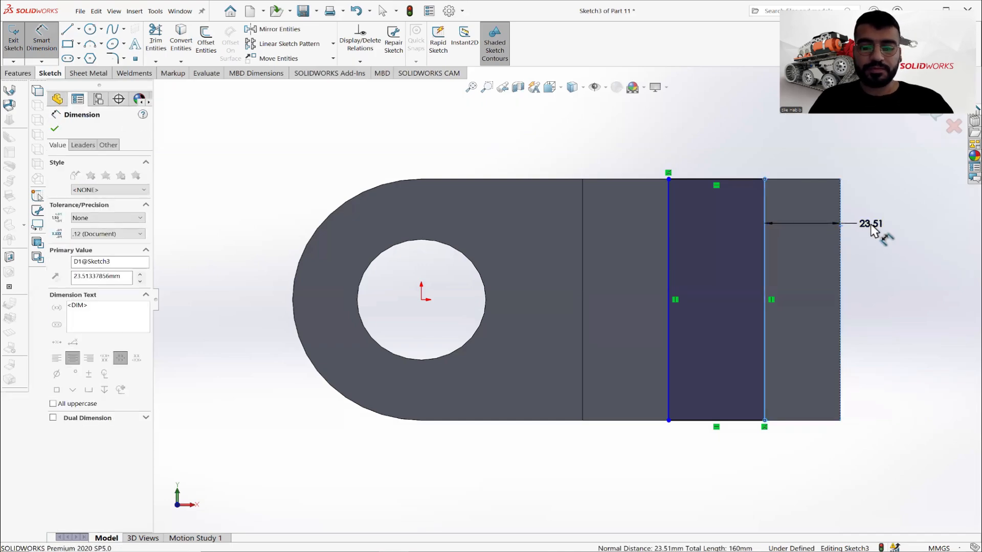
{"action": "type", "text": "24"}
{"action": "key", "text": "Return"}
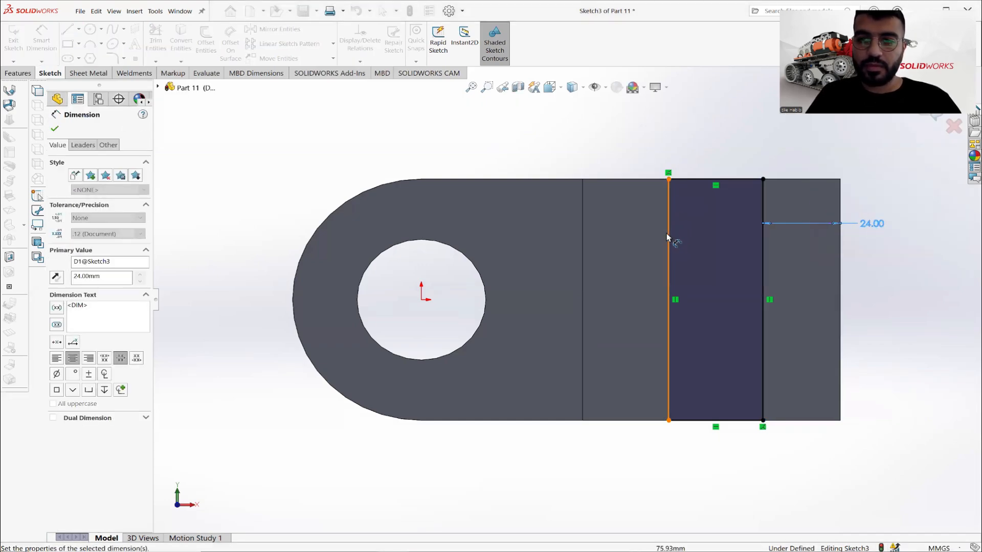
- Dimension the distance between the rectangle's other long side and the block's inner edge as 24 mm
{"action": "left_click", "coordinate": [584, 238]}
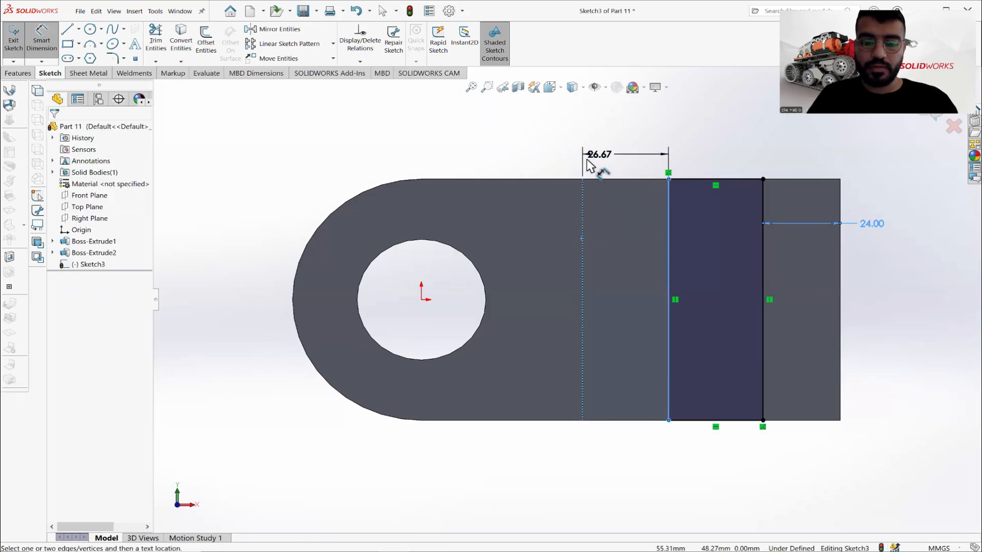
{"action": "left_click", "coordinate": [587, 158]}
{"action": "type", "text": "24"}
{"action": "key", "text": "Return"}
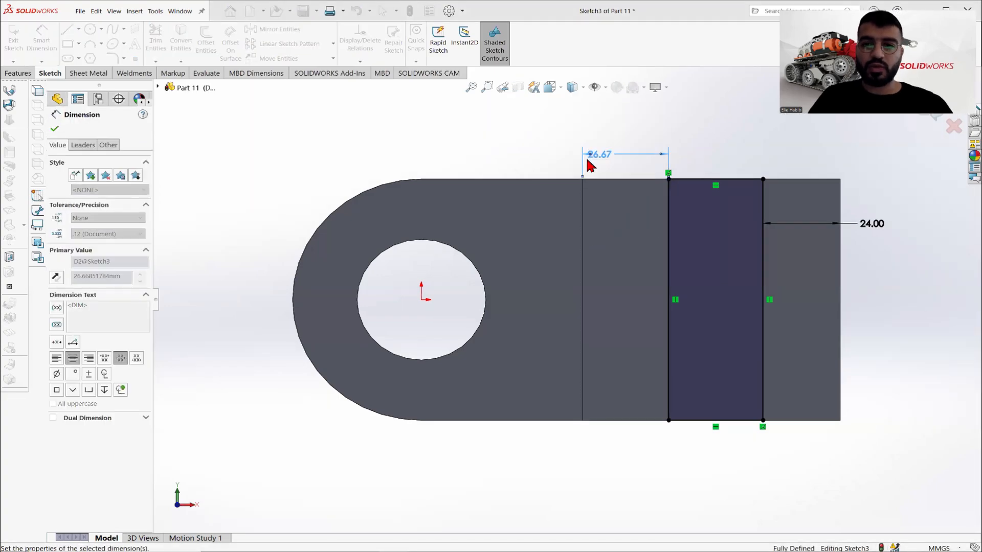
{"action": "left_click", "coordinate": [55, 130]}
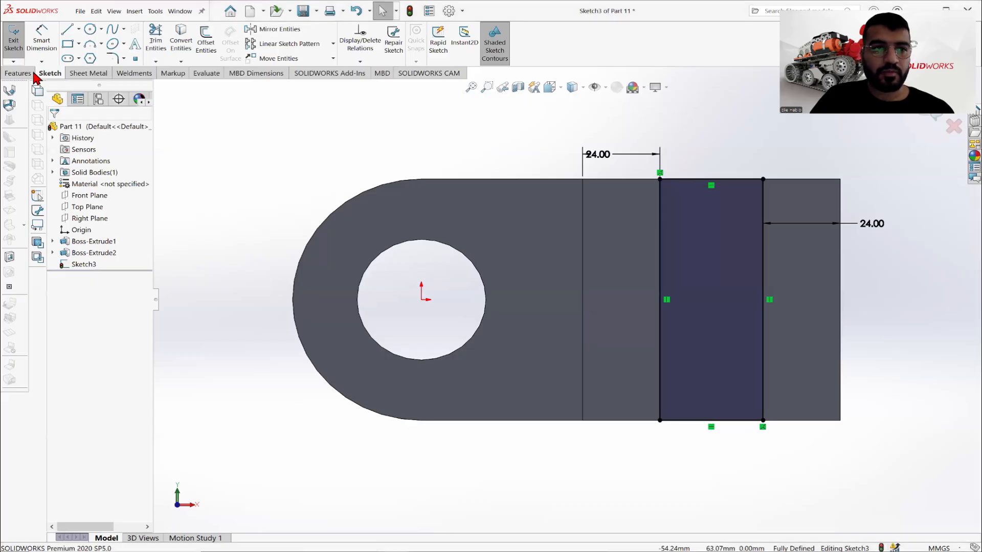
- Cut the rectangle 20 mm deep into the top of the block as a blind extruded cut
{"action": "left_click", "coordinate": [18, 73]}
{"action": "left_click", "coordinate": [160, 41]}
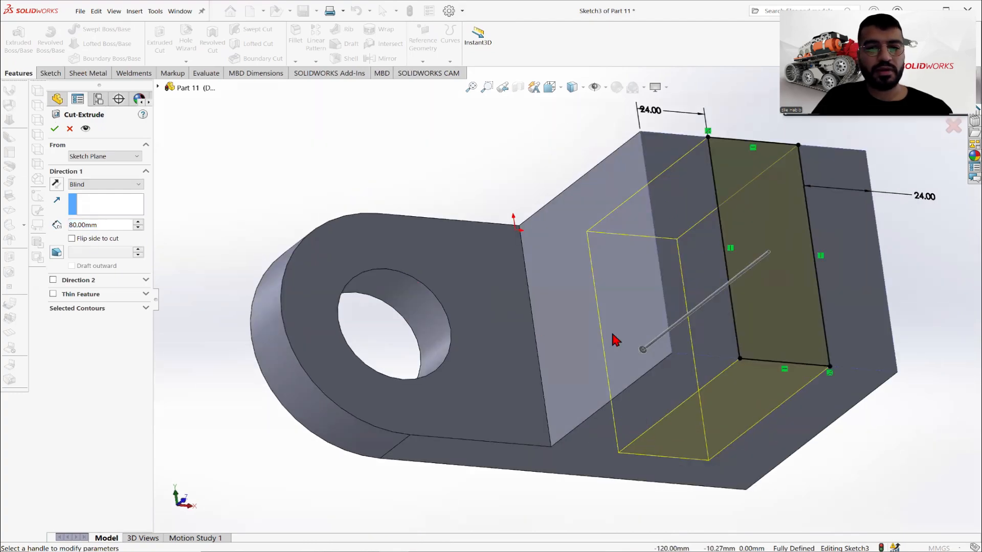
{"action": "scroll", "coordinate": [680, 348], "scroll_direction": "up", "scroll_amount": 2}
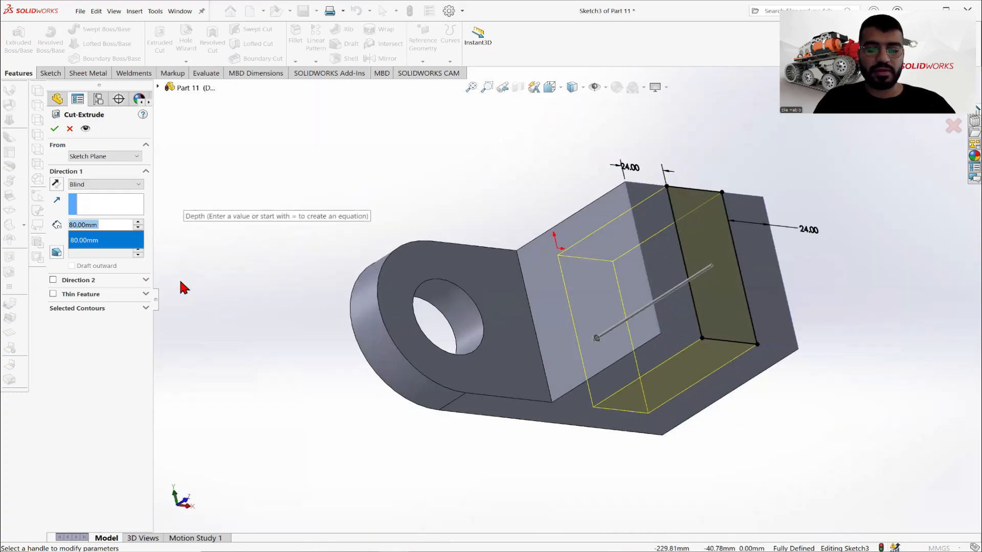
{"action": "type", "text": "20"}
{"action": "key", "text": "Return"}
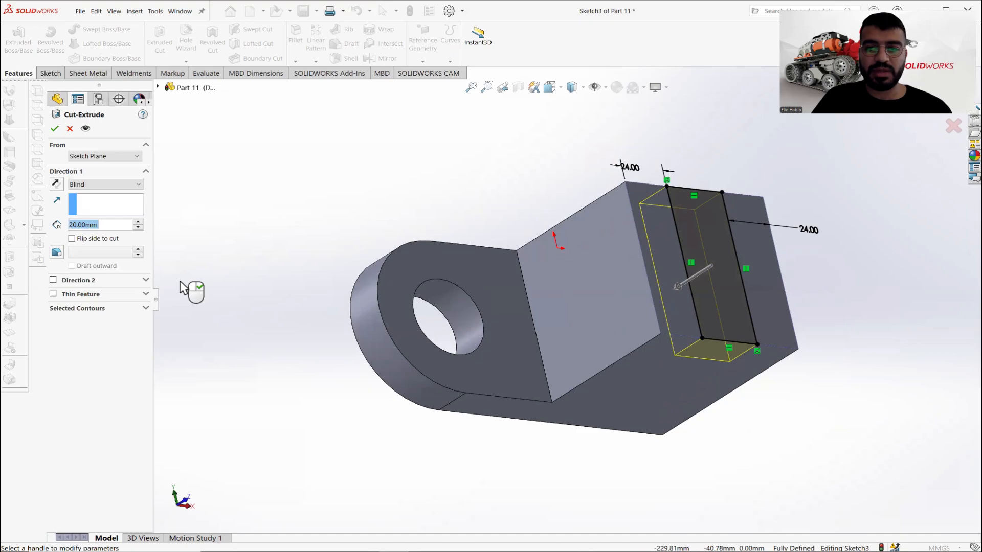
{"action": "left_click", "coordinate": [55, 130]}
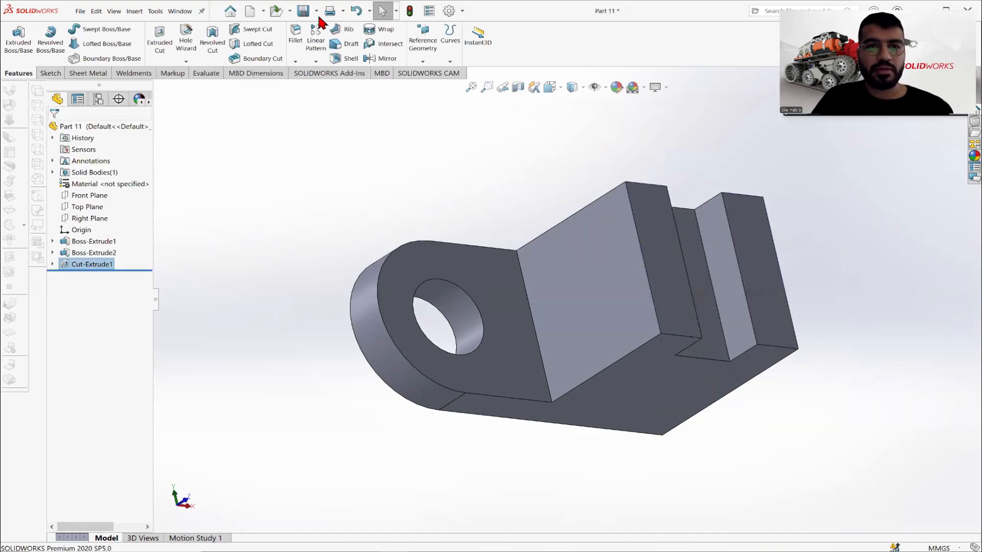
- Check the reference drawing and sketch a rectangle about 80 x 30 mm lengthwise over the block's top face, spanning its inner and outer edges
{"action": "key", "text": "alt+Tab"}
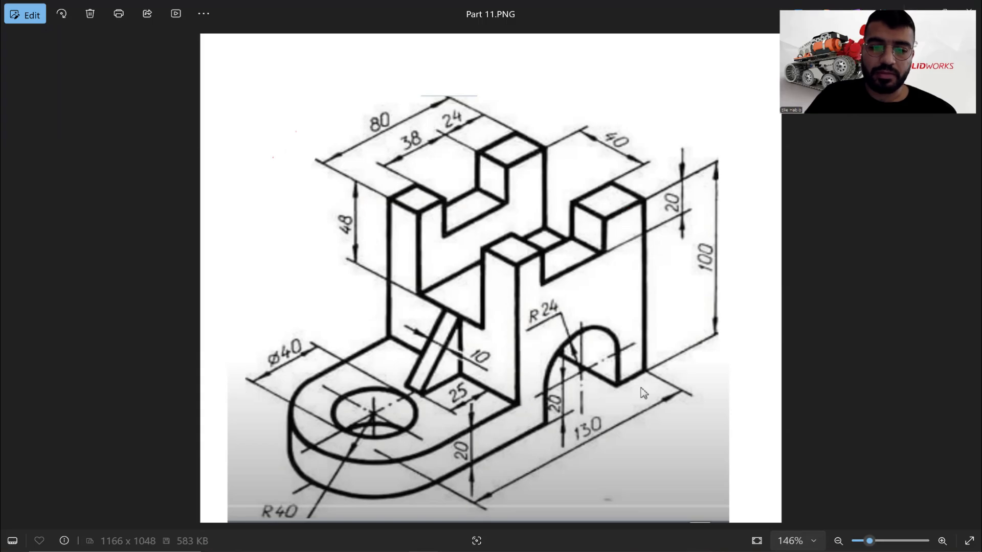
{"action": "key", "text": "alt+Tab"}
{"action": "left_click", "coordinate": [665, 240]}
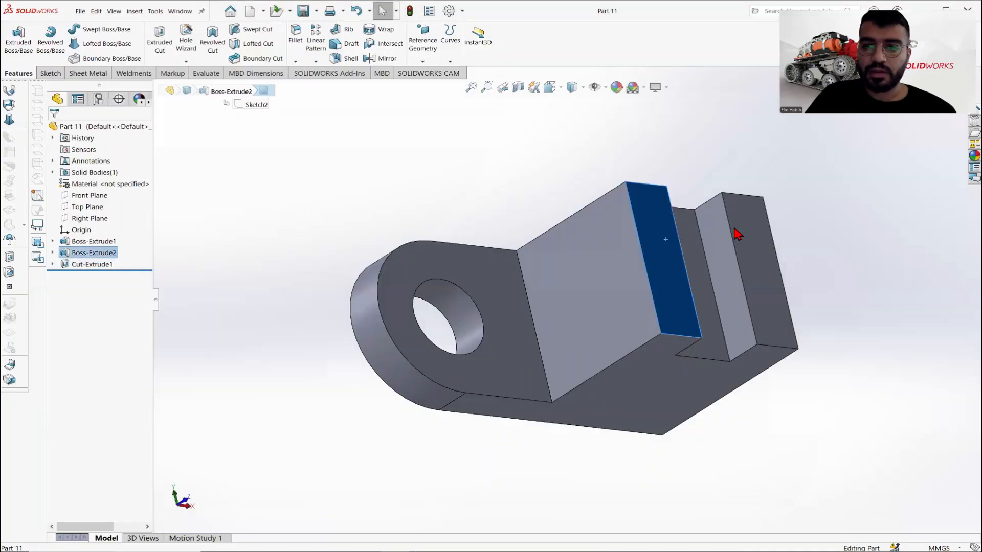
{"action": "key", "text": "ctrl+8"}
{"action": "left_click", "coordinate": [50, 73]}
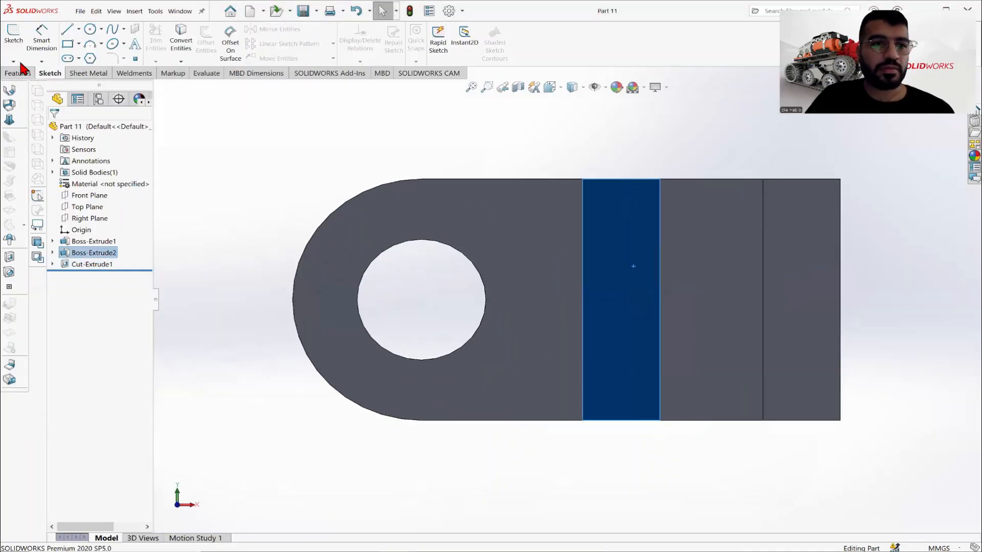
{"action": "left_click", "coordinate": [10, 34]}
{"action": "left_click", "coordinate": [78, 43]}
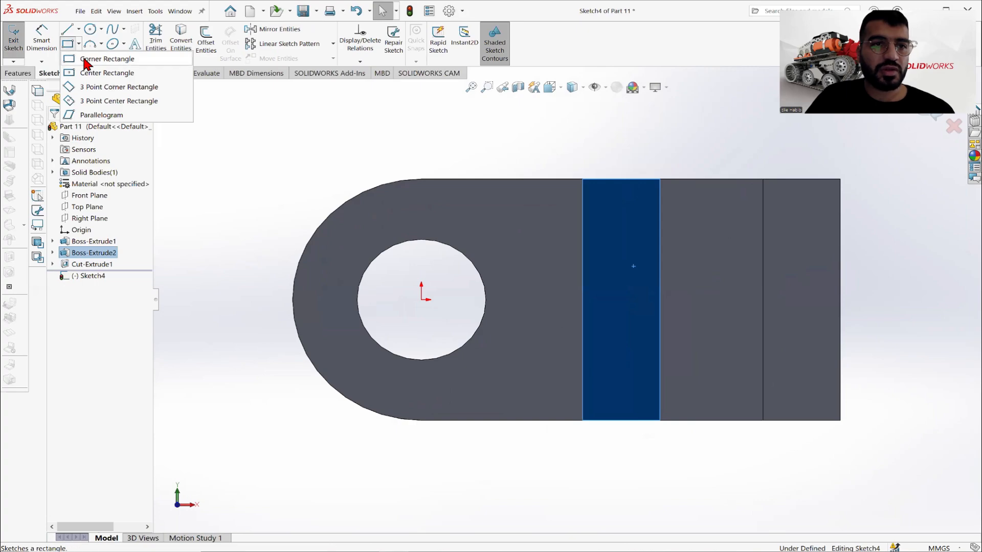
{"action": "left_click", "coordinate": [583, 247]}
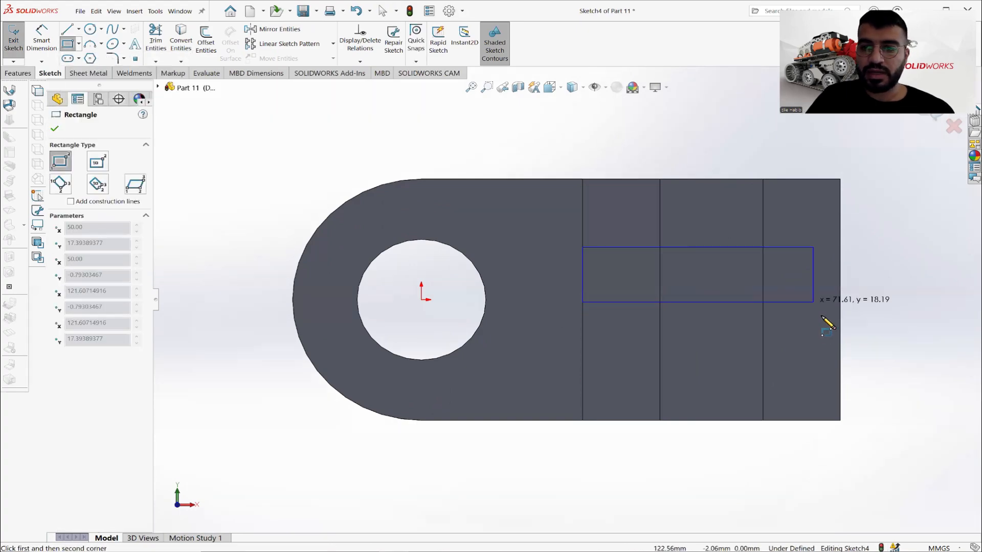
{"action": "left_click", "coordinate": [840, 339]}
{"action": "right_click", "coordinate": [863, 238]}
- Dimension the lengthwise rectangle's width as 40 mm at the block's outer end
{"action": "left_click", "coordinate": [41, 38]}
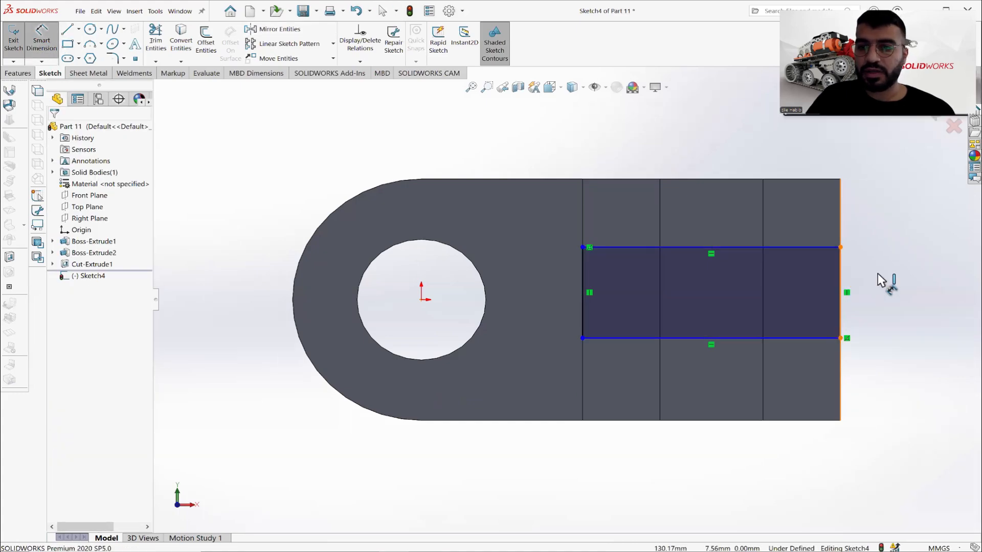
{"action": "left_click", "coordinate": [840, 285]}
{"action": "left_click", "coordinate": [873, 280]}
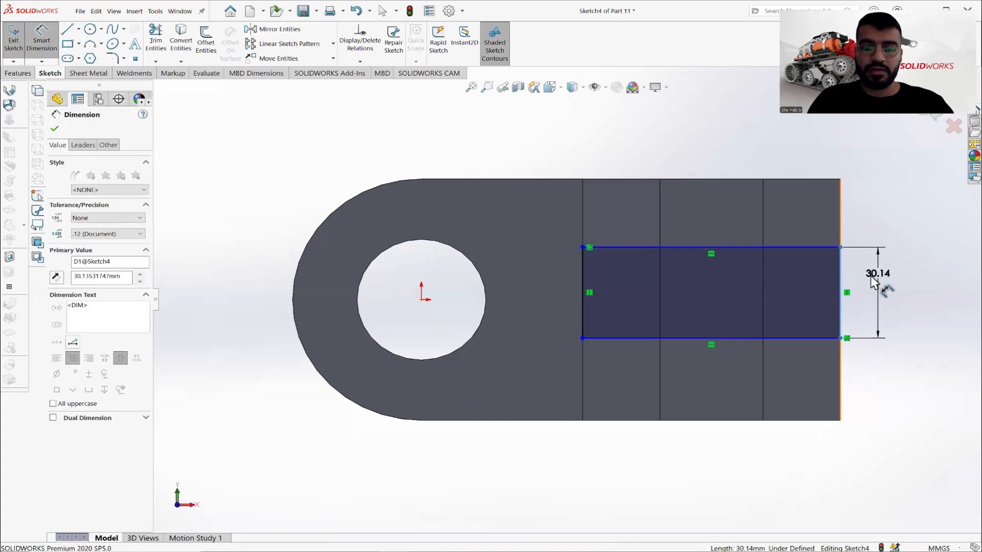
{"action": "type", "text": "40"}
{"action": "key", "text": "Return"}
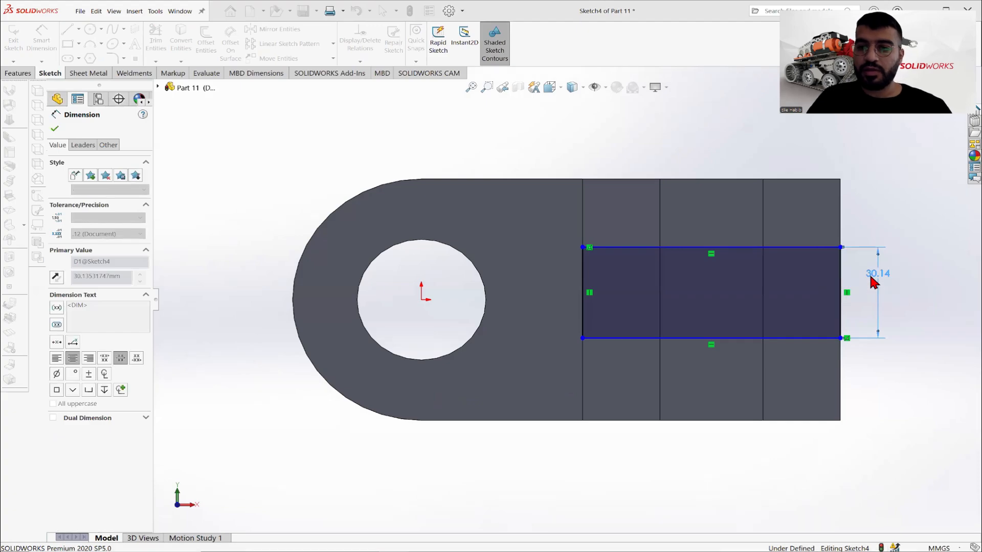
{"action": "left_click", "coordinate": [52, 128]}
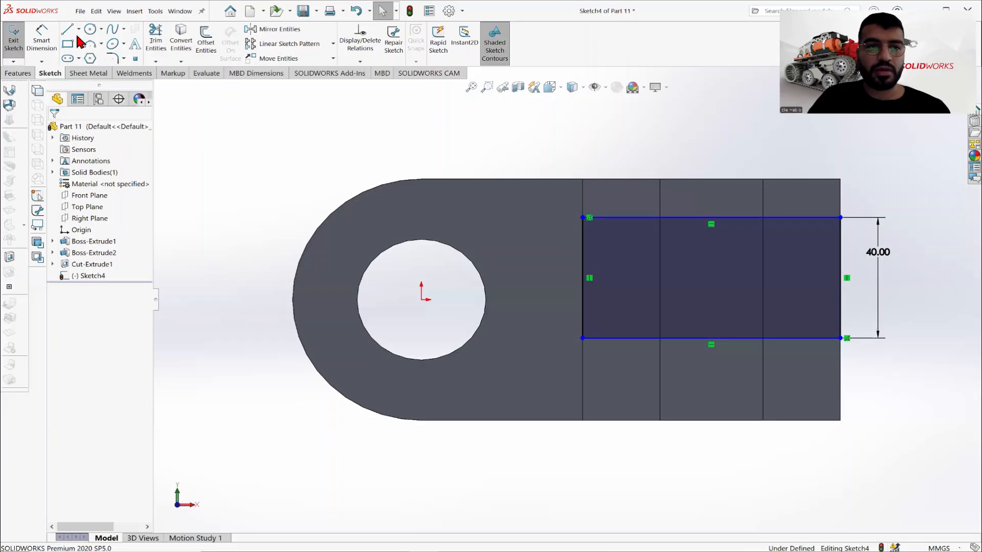
- Draw a construction line from the midpoint of the block's inner top edge to the midpoint of the rectangle's outer short side
{"action": "left_click", "coordinate": [79, 30]}
{"action": "left_click", "coordinate": [82, 55]}
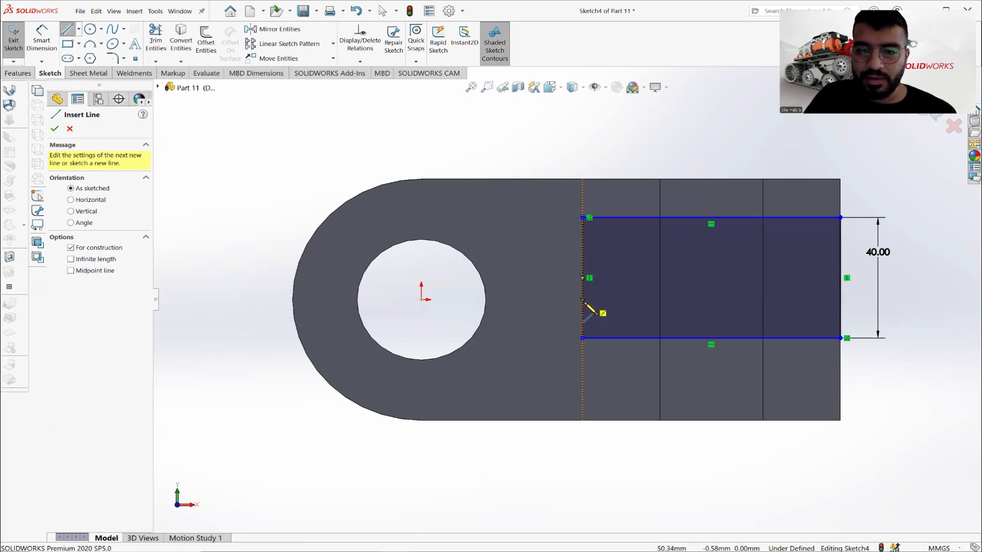
{"action": "scroll", "coordinate": [583, 302], "scroll_direction": "down", "scroll_amount": 1}
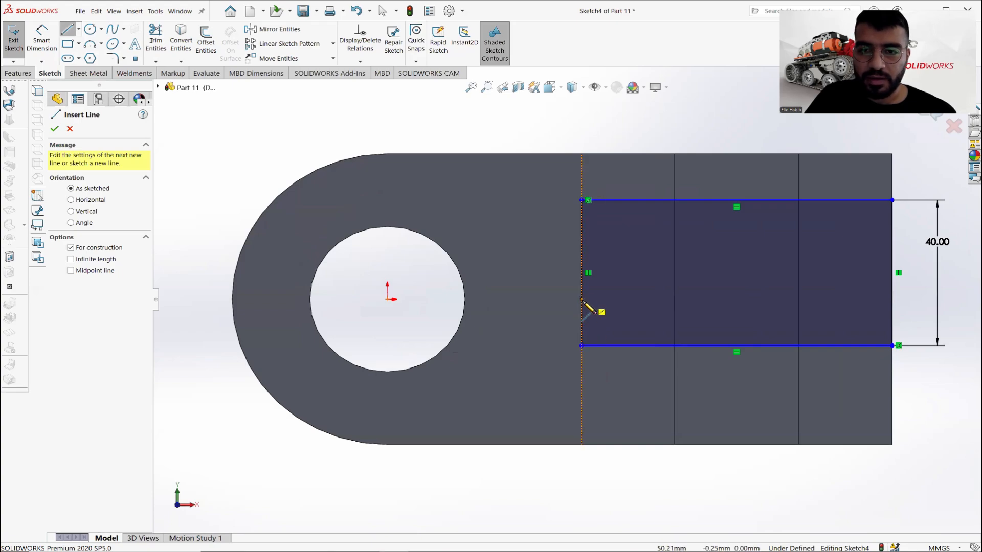
{"action": "left_click", "coordinate": [582, 299]}
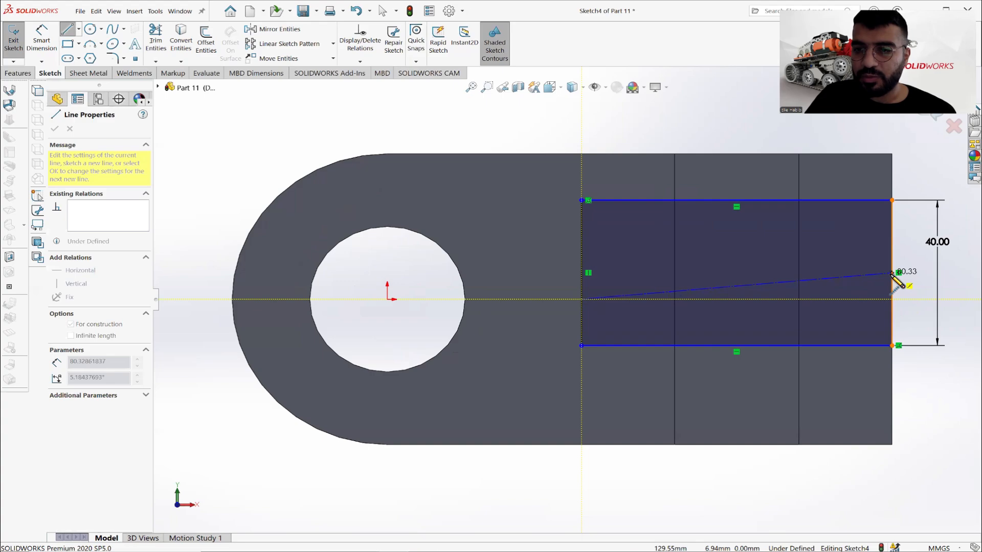
{"action": "left_click", "coordinate": [892, 273]}
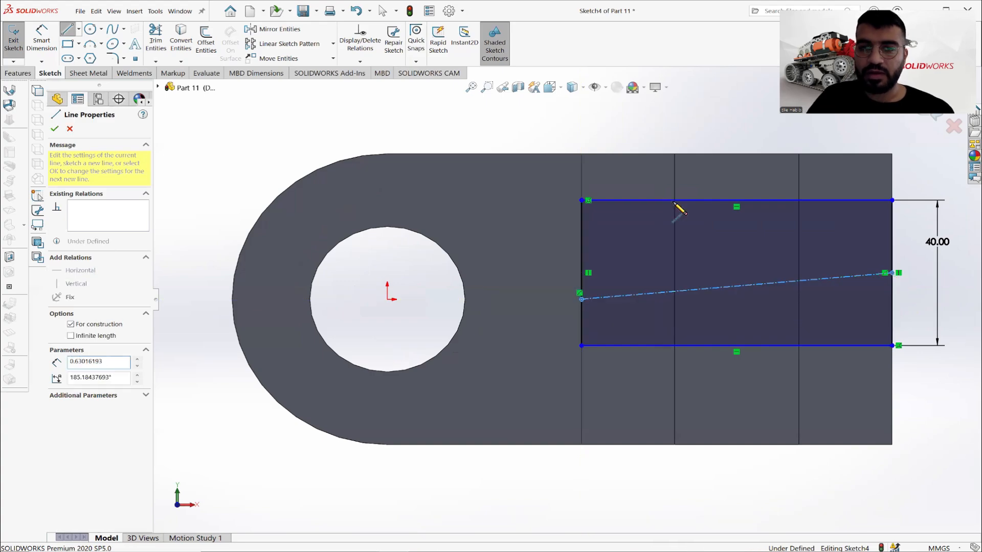
{"action": "right_click", "coordinate": [557, 119]}
{"action": "left_click", "coordinate": [559, 121]}
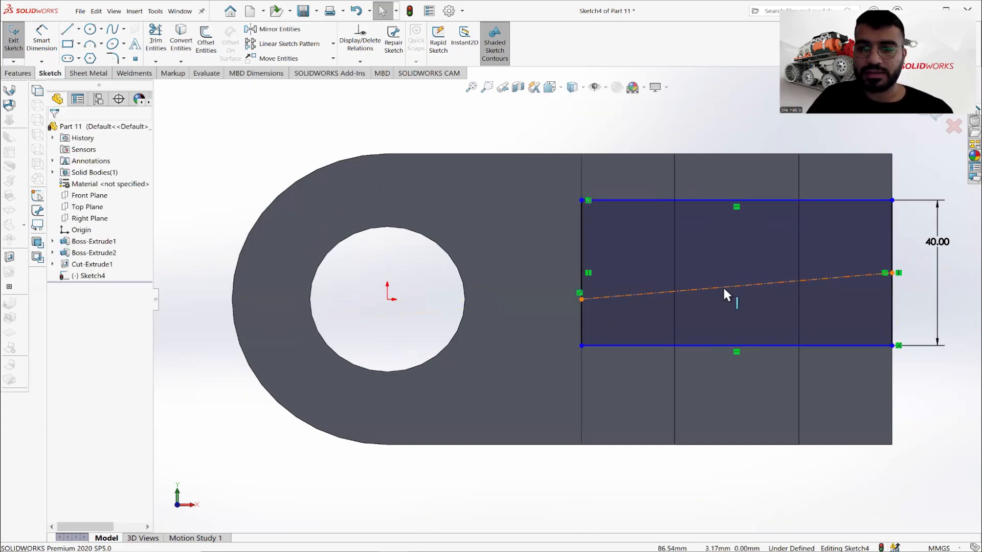
- Make the construction line horizontal so the 40 mm rectangle is centred across the block
{"action": "left_click", "coordinate": [722, 286]}
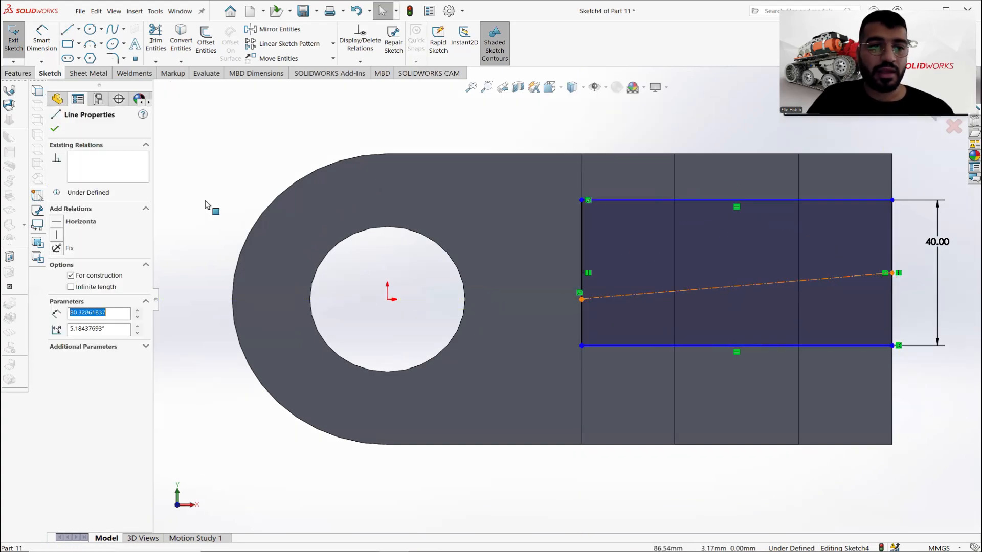
{"action": "left_click", "coordinate": [81, 223]}
{"action": "left_click", "coordinate": [489, 118]}
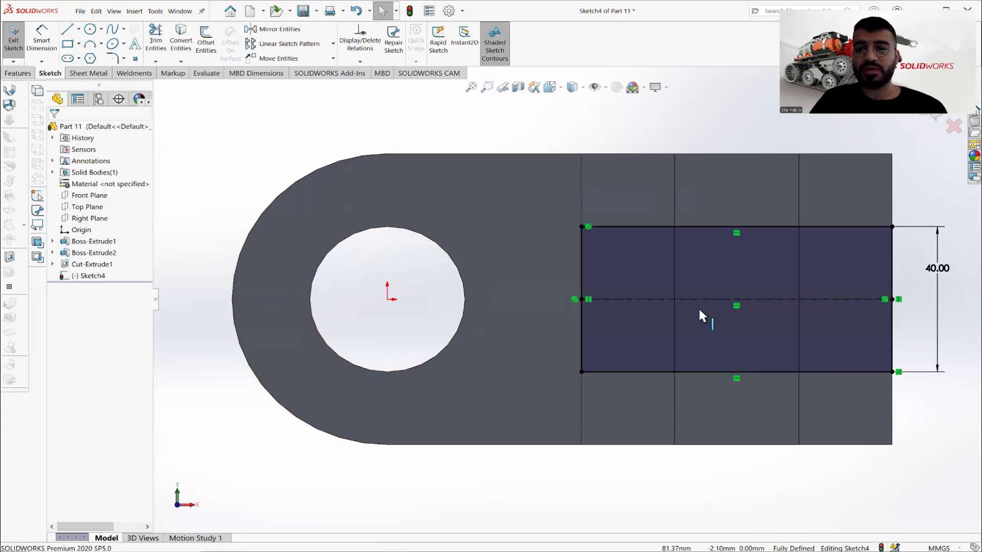
{"action": "mouse_move", "coordinate": [775, 342]}
{"action": "middle_mouse_down"}
{"action": "mouse_move", "coordinate": [783, 324]}
{"action": "mouse_move", "coordinate": [768, 464]}
{"action": "middle_mouse_up"}
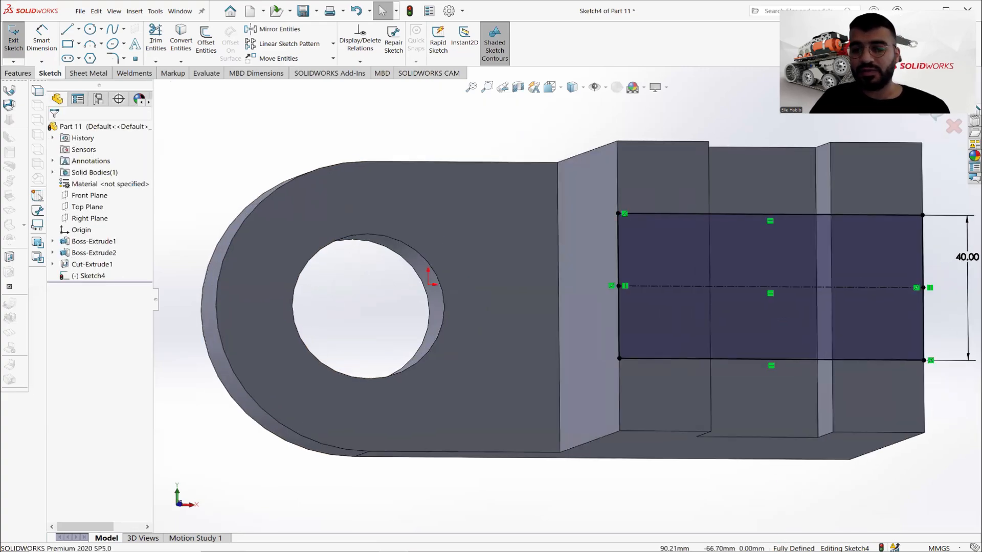
- Check the slot depth on the reference drawing and extrude-cut the 40 mm wide rectangle 48 mm deep into the block
{"action": "left_click", "coordinate": [435, 538]}
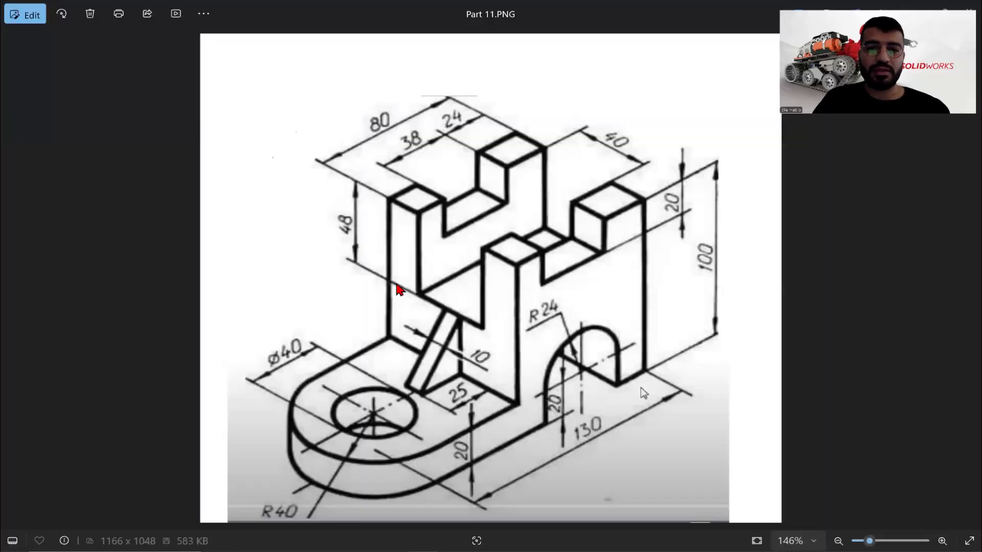
{"action": "key", "text": "alt+Tab"}
{"action": "left_click", "coordinate": [18, 73]}
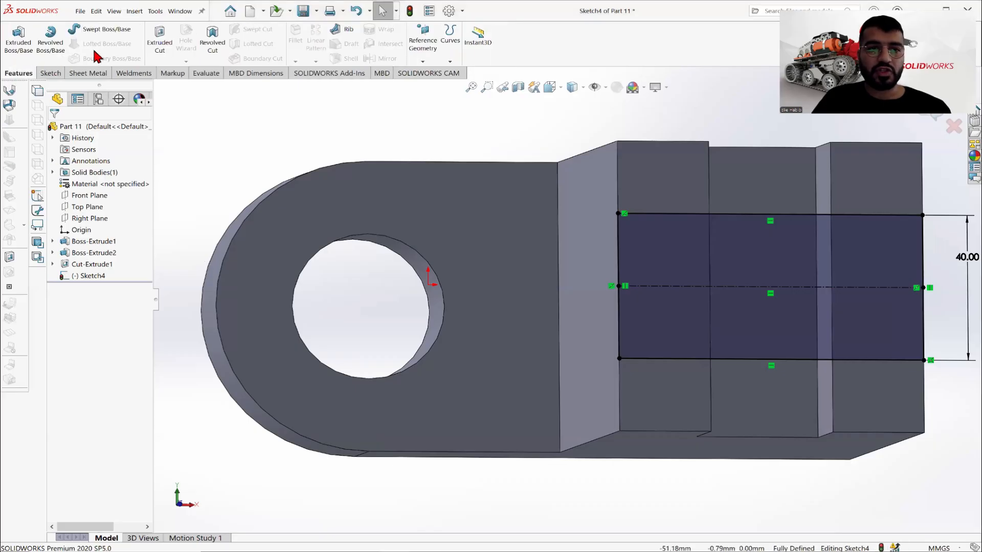
{"action": "left_click", "coordinate": [169, 44]}
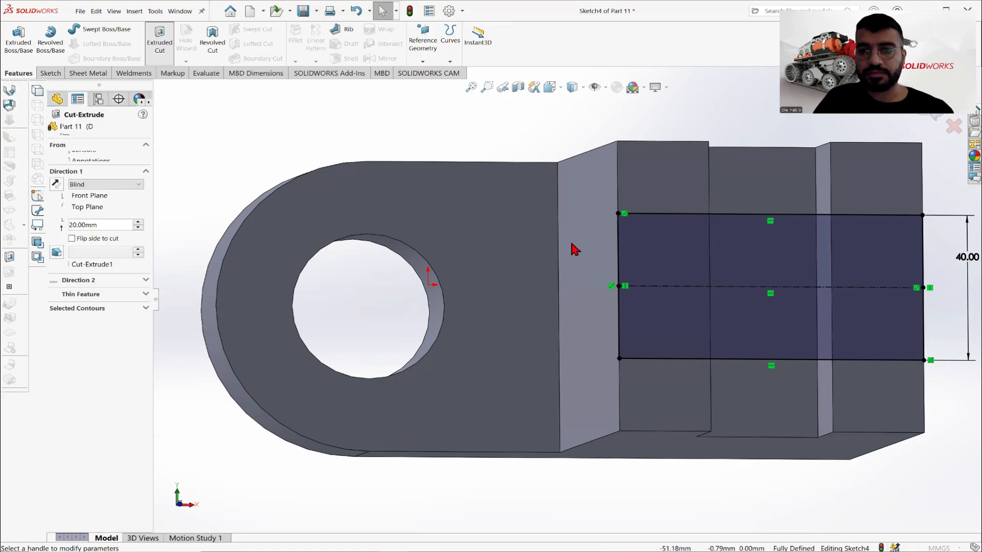
{"action": "scroll", "coordinate": [655, 254], "scroll_direction": "up", "scroll_amount": 3}
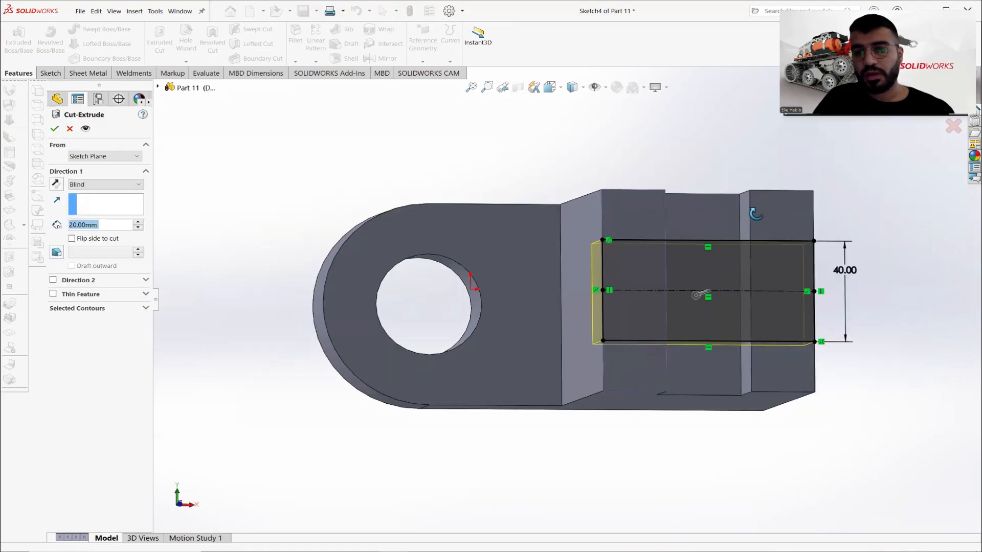
{"action": "middle_click_drag", "start_coordinate": [755, 213], "coordinate": [705, 204]}
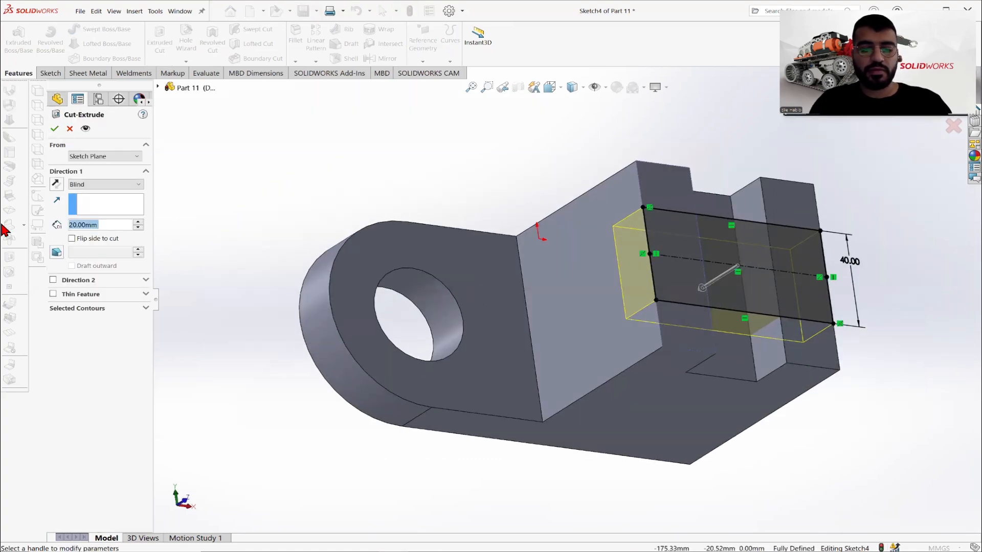
{"action": "type", "text": "40"}
{"action": "key", "text": "Return"}
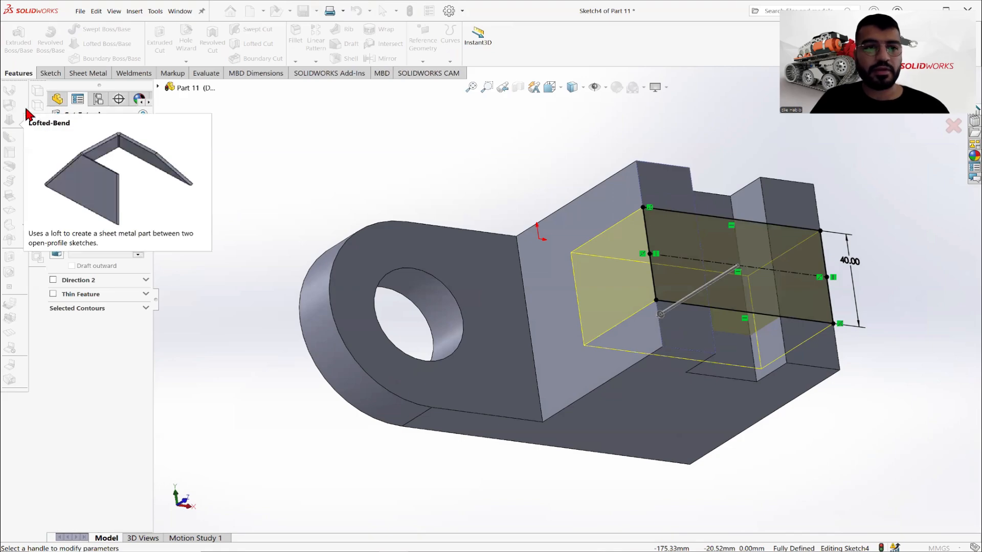
{"action": "left_click", "coordinate": [55, 127]}
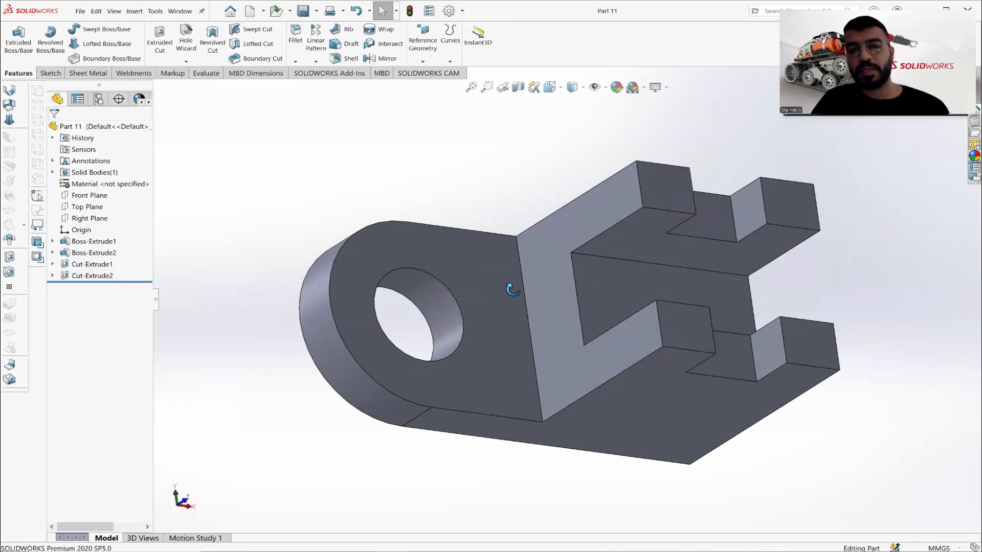
- Check the arch on the reference drawing and open a new sketch on the bracket's long side face, viewed straight on
{"action": "middle_click_drag", "start_coordinate": [512, 290], "coordinate": [519, 280]}
{"action": "scroll", "coordinate": [518, 280], "scroll_direction": "up", "scroll_amount": 1}
{"action": "left_click", "coordinate": [456, 548]}
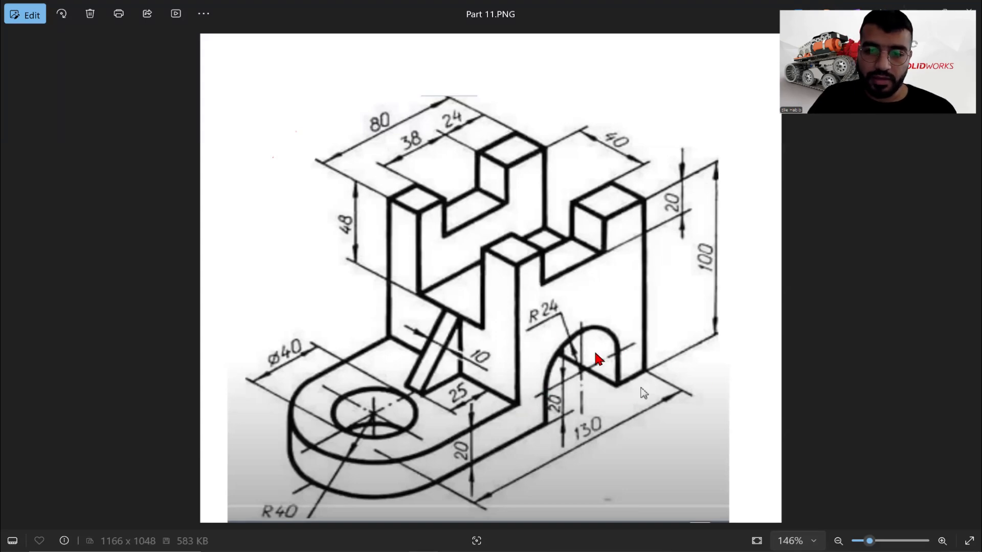
{"action": "key", "text": "alt+Tab"}
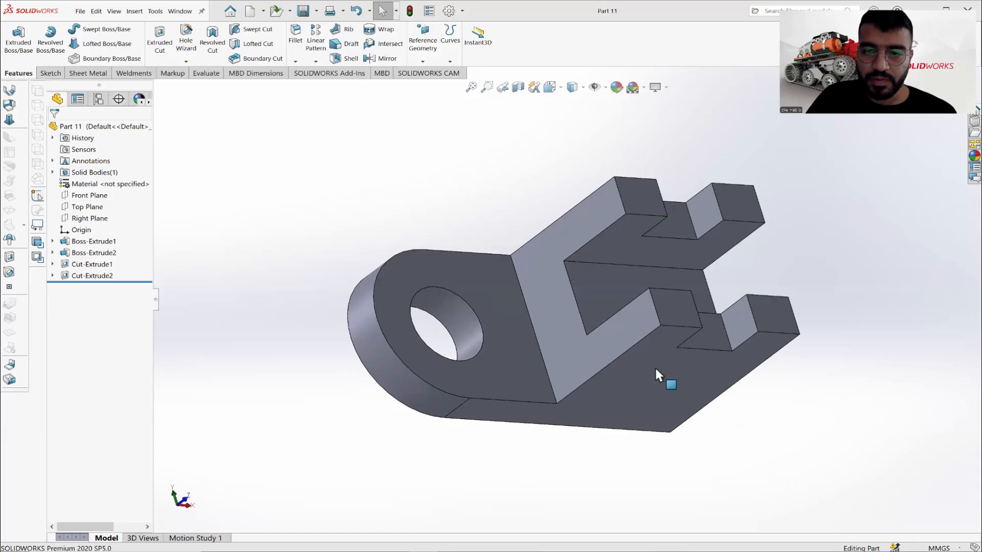
{"action": "left_click", "coordinate": [642, 381]}
{"action": "right_click", "coordinate": [643, 383]}
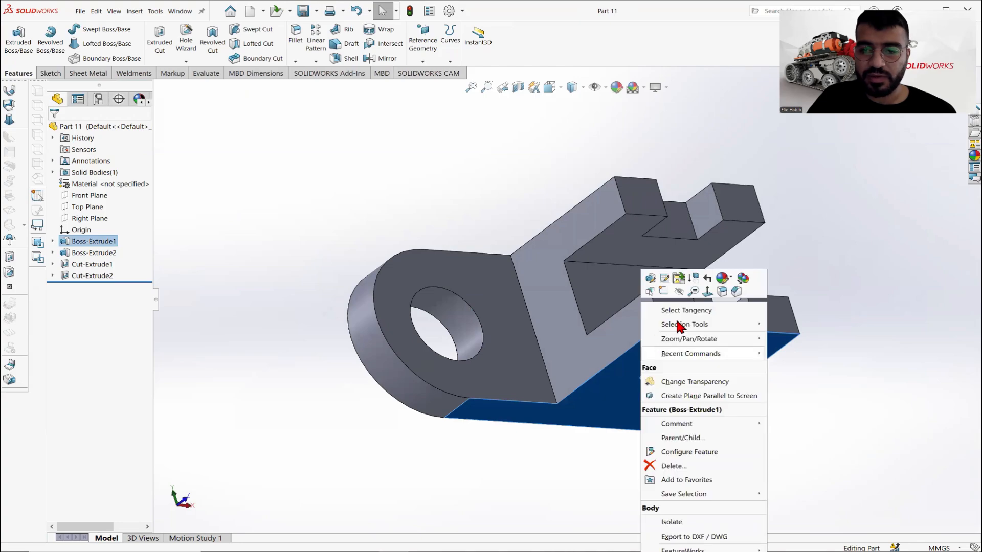
{"action": "left_click", "coordinate": [701, 298]}
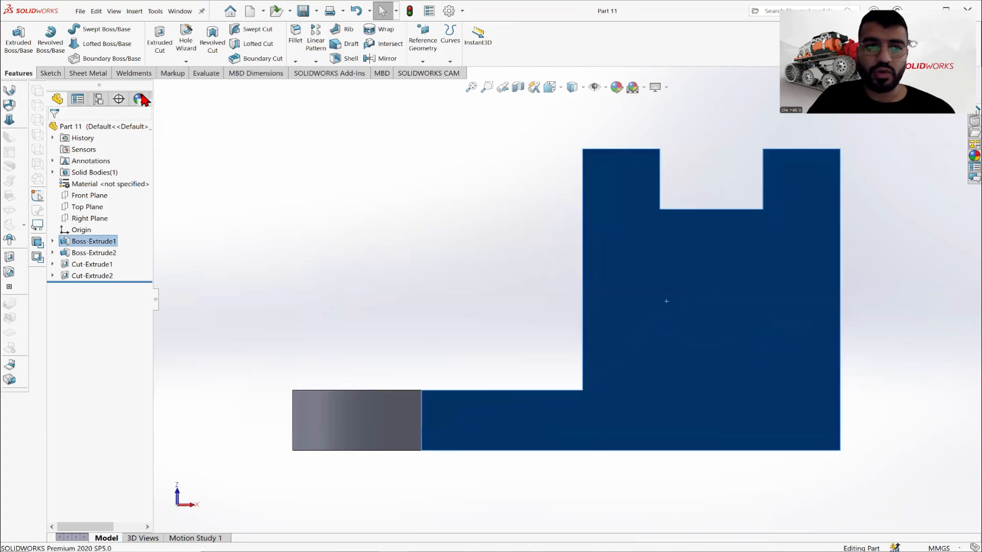
{"action": "left_click", "coordinate": [50, 73]}
{"action": "left_click", "coordinate": [13, 34]}
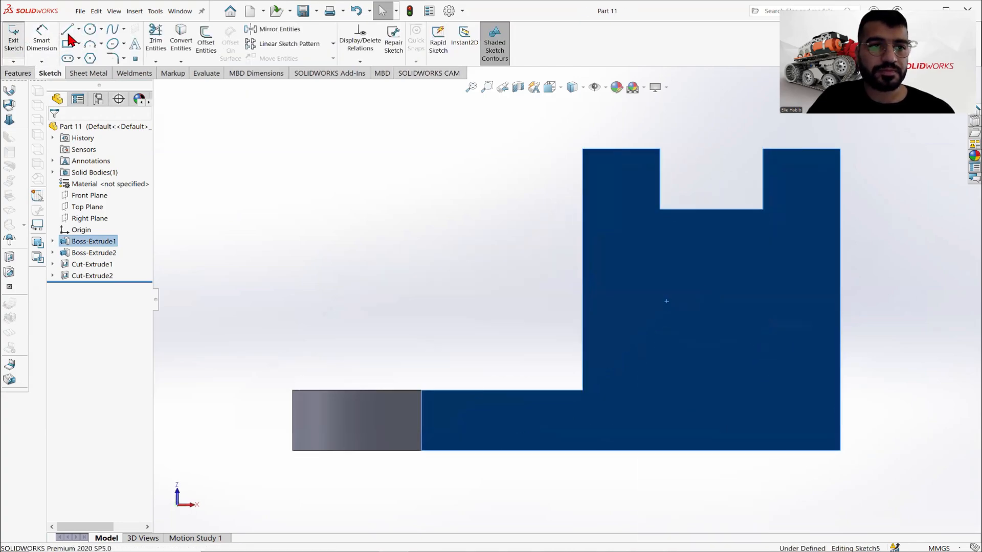
- Sketch a closed arch profile on the bottom edge below the block, about 28 mm wide with straight sides about 30 mm high and a tangent arc
{"action": "left_click", "coordinate": [78, 30]}
{"action": "left_click", "coordinate": [84, 45]}
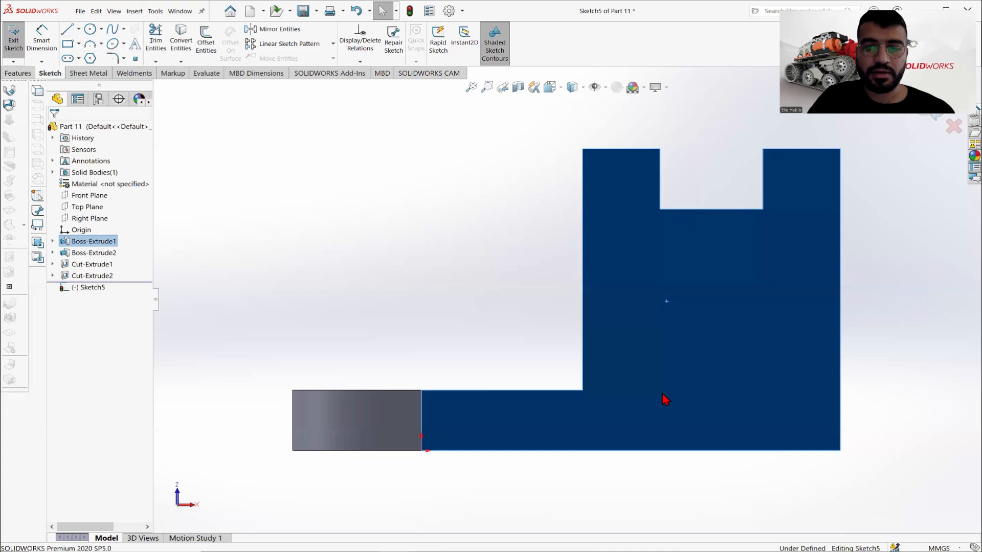
{"action": "left_click", "coordinate": [665, 451]}
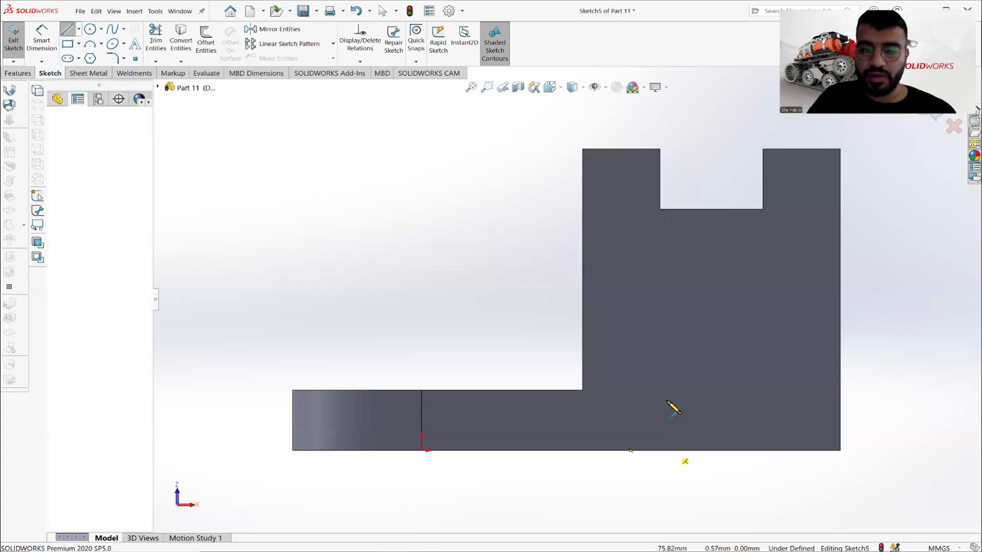
{"action": "left_click", "coordinate": [665, 360]}
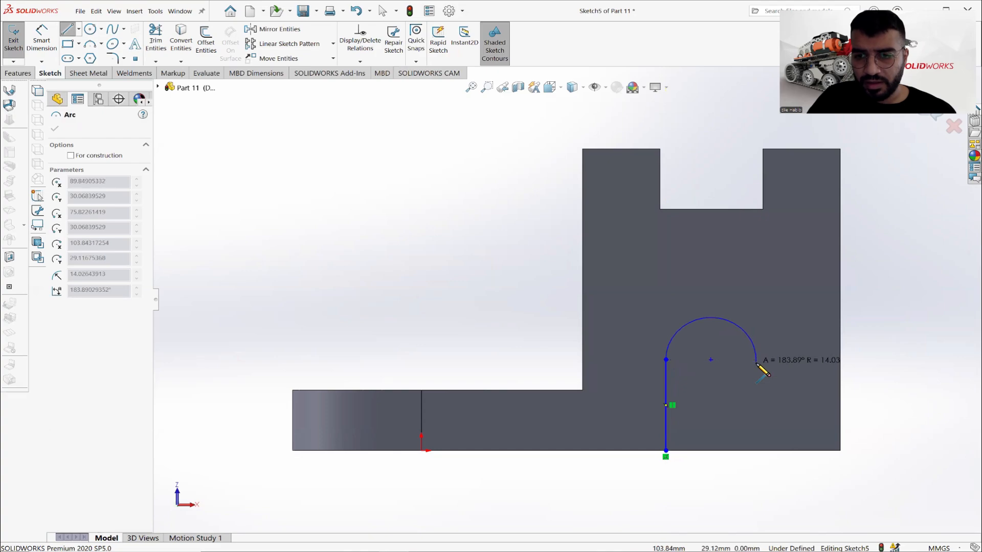
{"action": "left_click", "coordinate": [756, 360]}
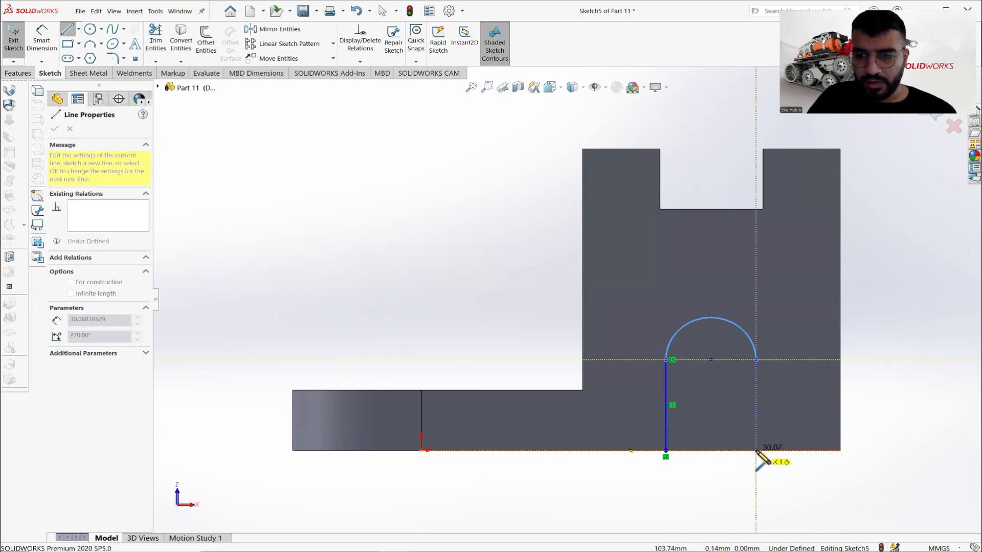
{"action": "left_click", "coordinate": [757, 450]}
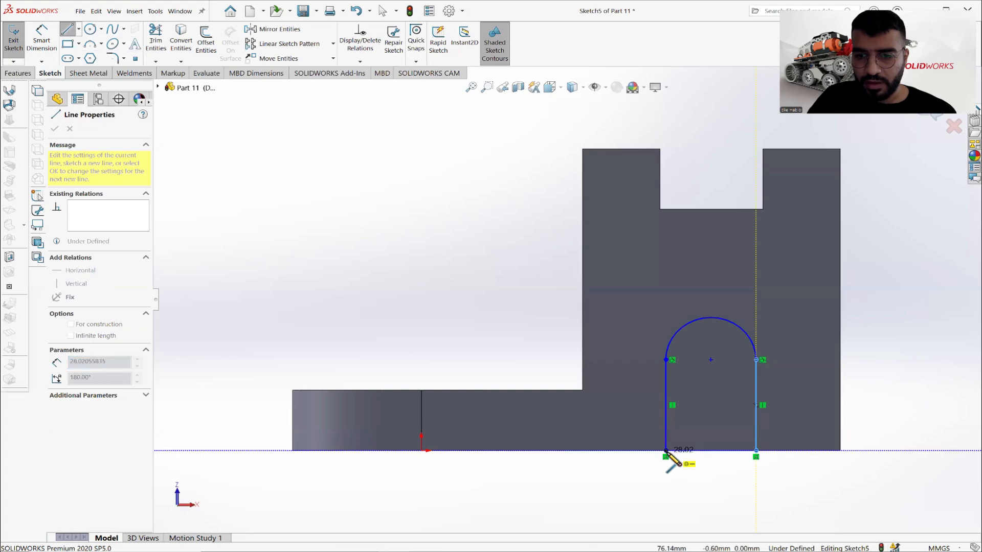
{"action": "left_click", "coordinate": [665, 451]}
{"action": "right_click", "coordinate": [524, 335]}
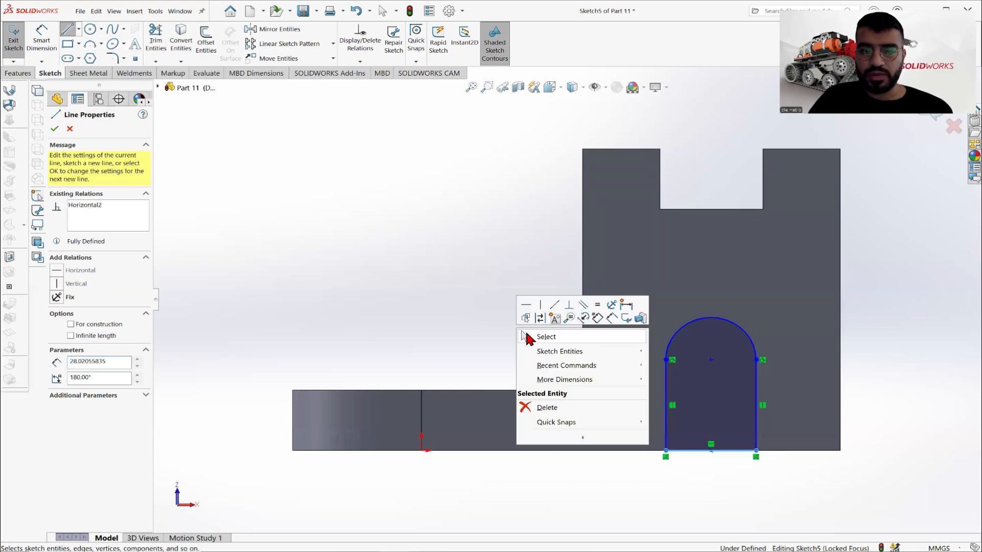
{"action": "left_click", "coordinate": [536, 337]}
- Check the reference drawing and dimension the arch's arc with a radius of 24 mm
{"action": "key", "text": "alt+Tab"}
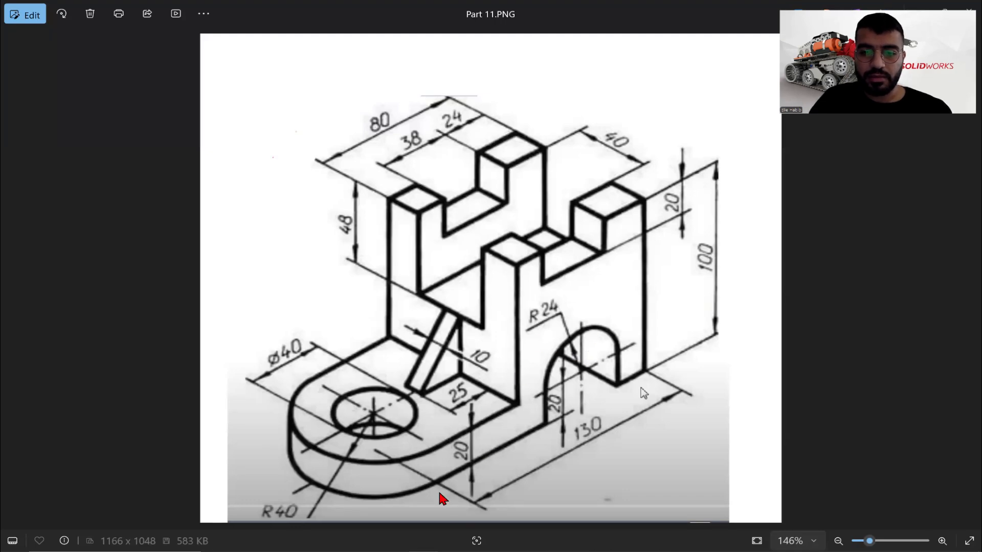
{"action": "key", "text": "alt+Tab"}
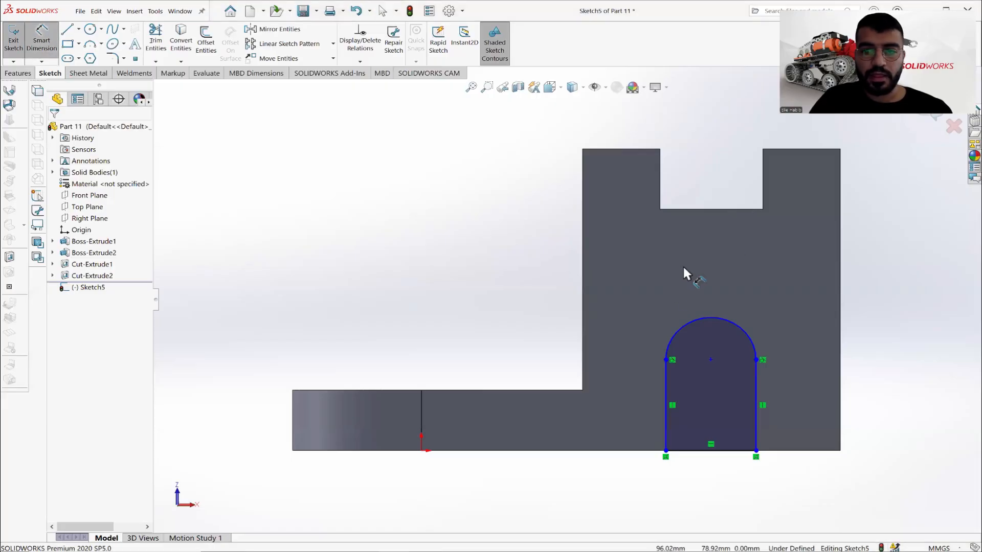
{"action": "left_click", "coordinate": [682, 329]}
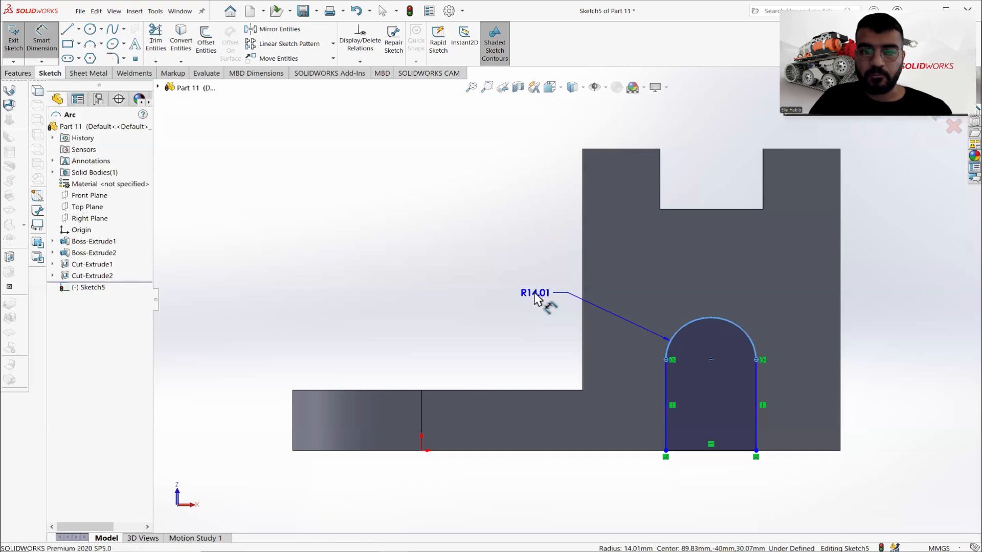
{"action": "left_click", "coordinate": [535, 299]}
{"action": "type", "text": "24"}
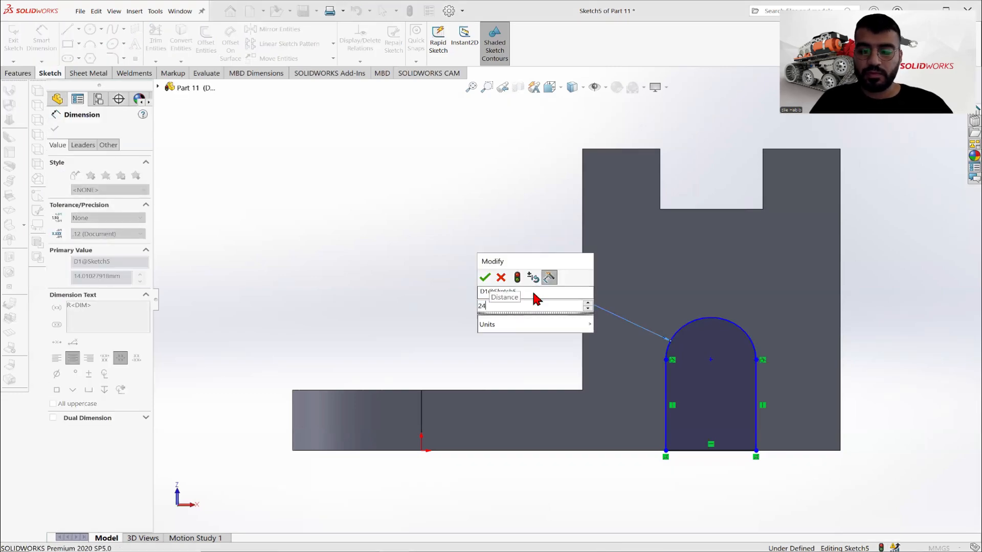
{"action": "key", "text": "Return"}
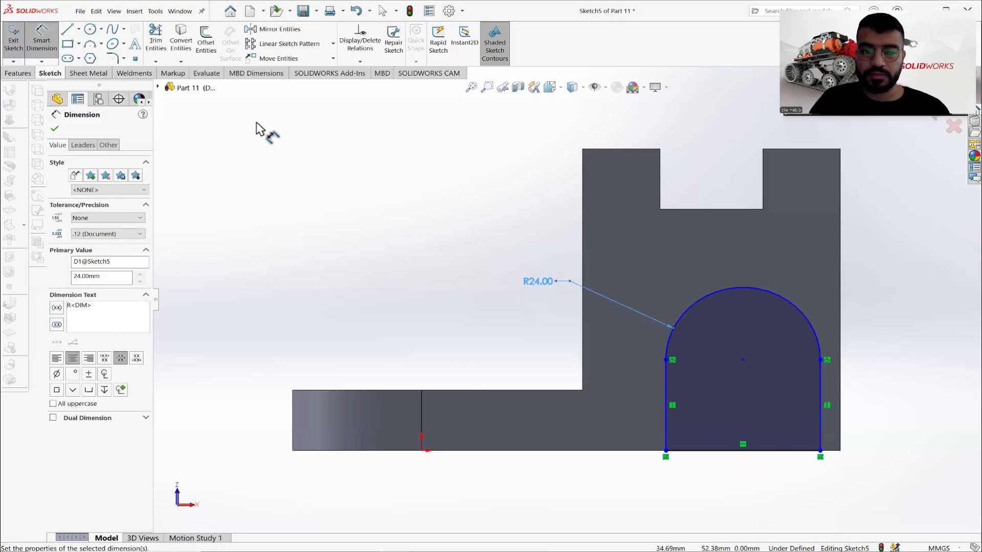
{"action": "left_click", "coordinate": [55, 128]}
- Check the reference drawing and dimension the arc's centre 20 mm above the bracket's bottom edge
{"action": "key", "text": "alt+Tab"}
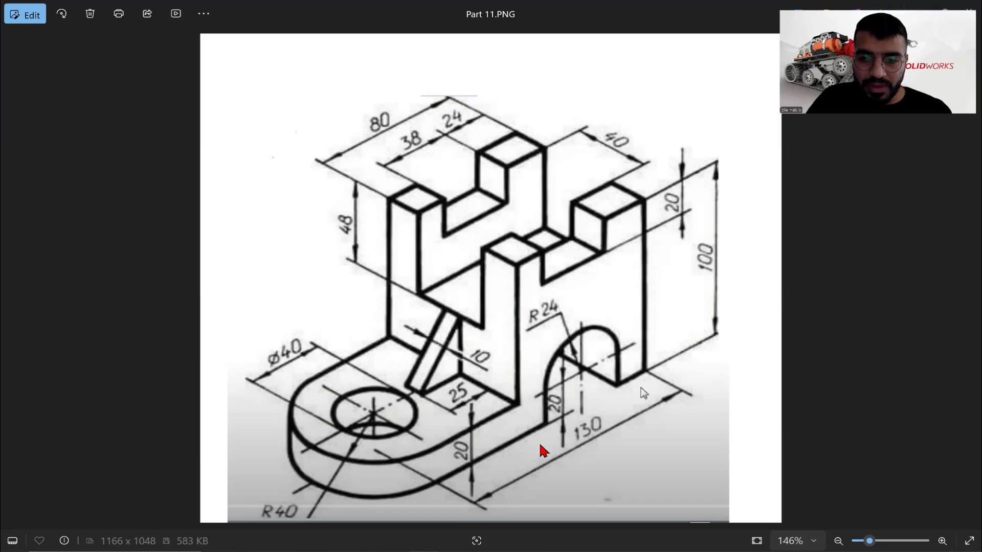
{"action": "key", "text": "alt+Tab"}
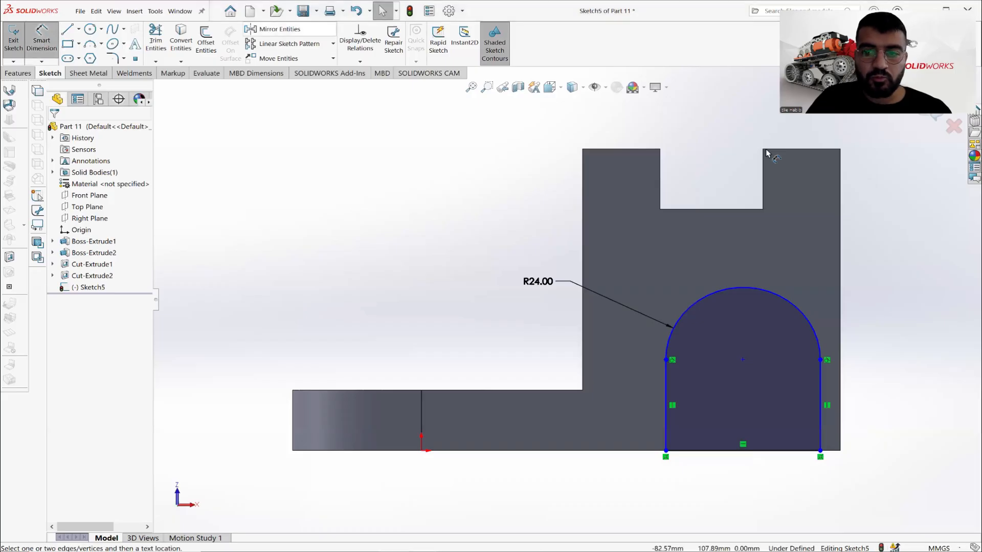
{"action": "left_click", "coordinate": [744, 360]}
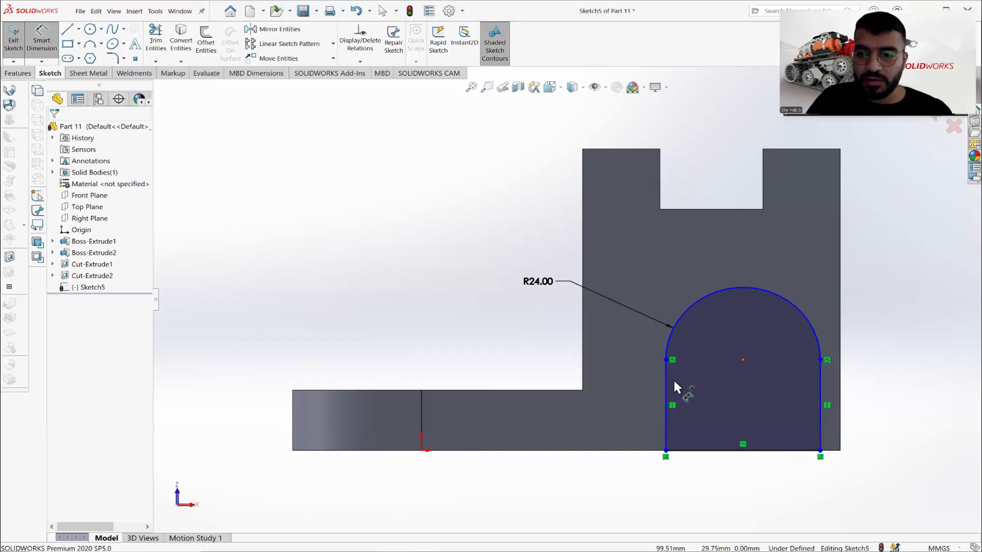
{"action": "left_click", "coordinate": [636, 451]}
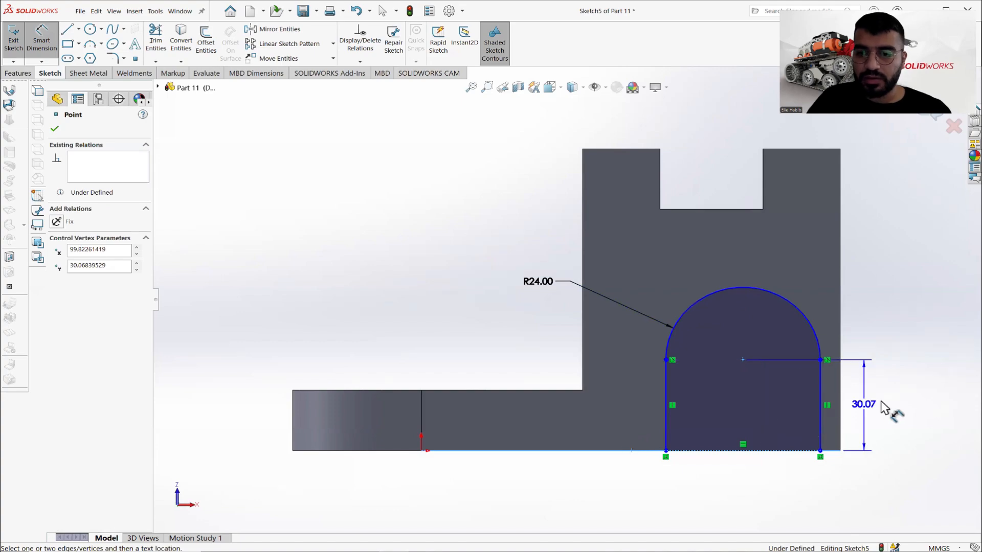
{"action": "left_click", "coordinate": [876, 405]}
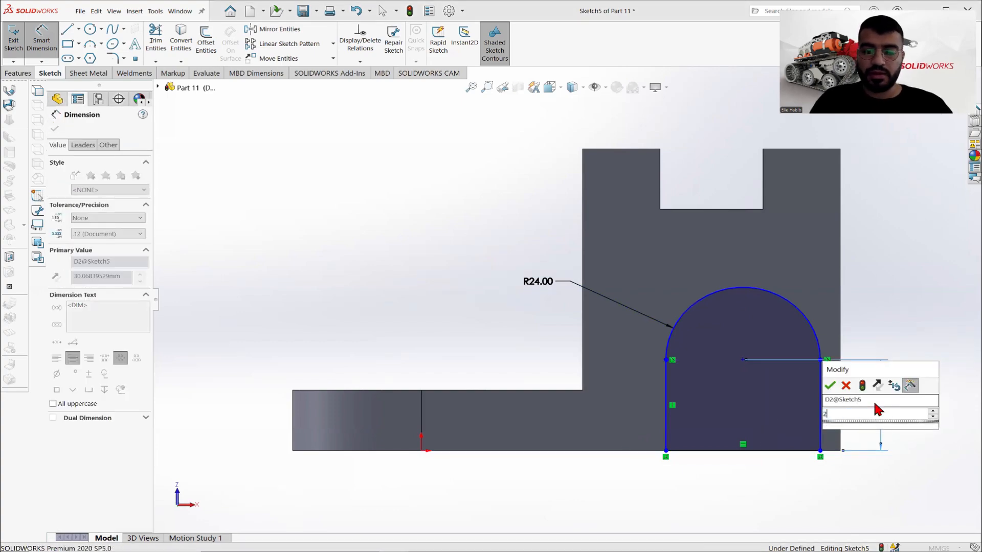
{"action": "type", "text": "20"}
{"action": "key", "text": "Return"}
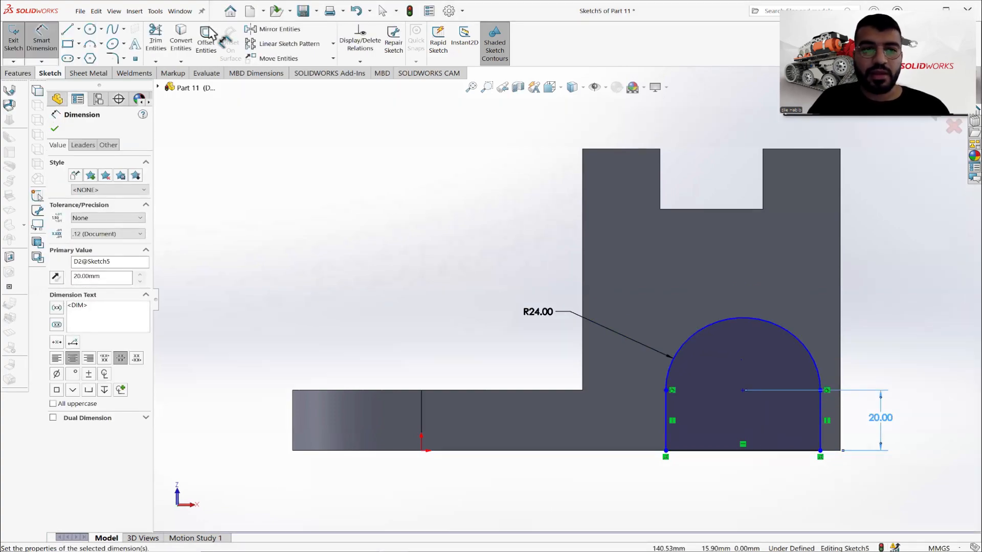
{"action": "left_click", "coordinate": [55, 129]}
- Check the reference drawing and draw a construction line from the midpoint of the cross slot's floor edge to the arc's centre
{"action": "key", "text": "alt+Tab"}
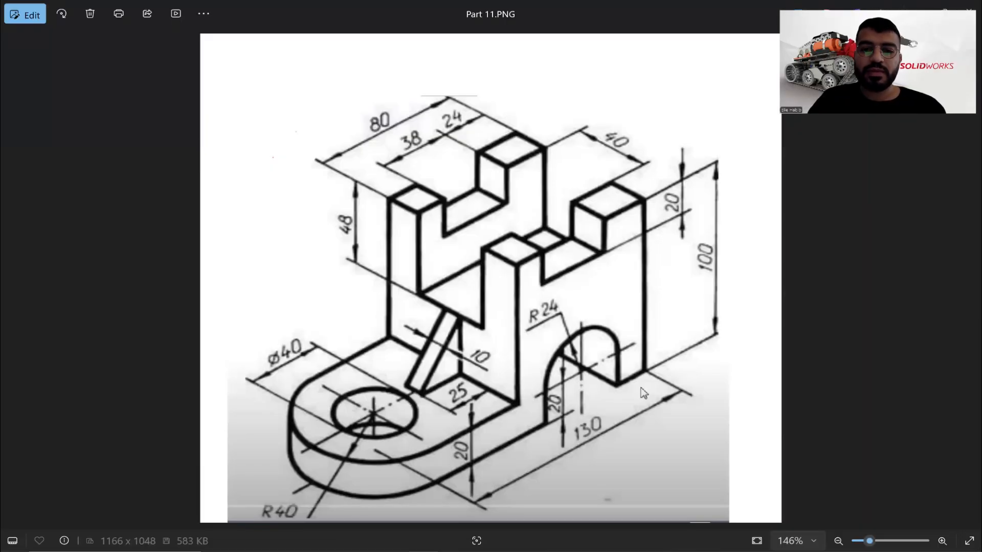
{"action": "key", "text": "alt+Tab"}
{"action": "left_click", "coordinate": [78, 30]}
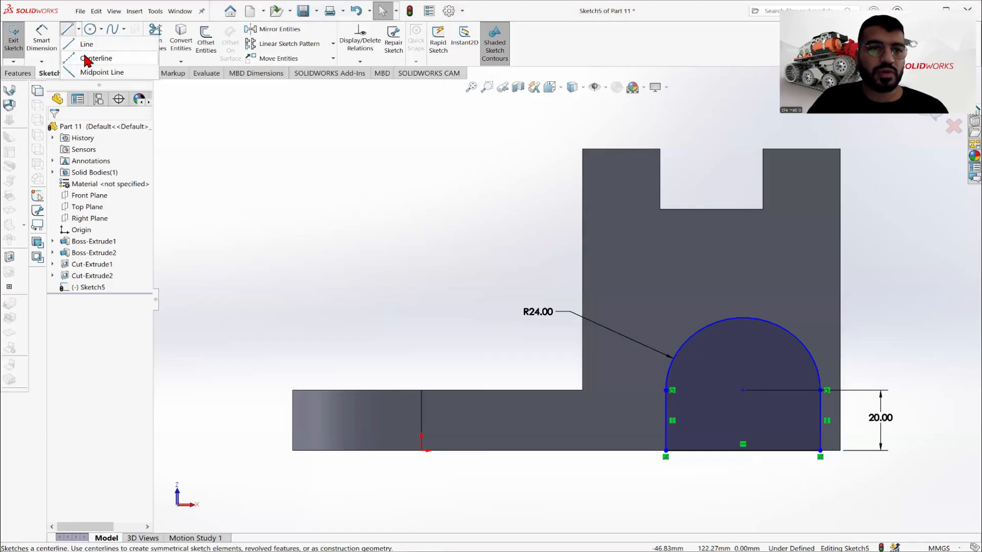
{"action": "left_click", "coordinate": [87, 60]}
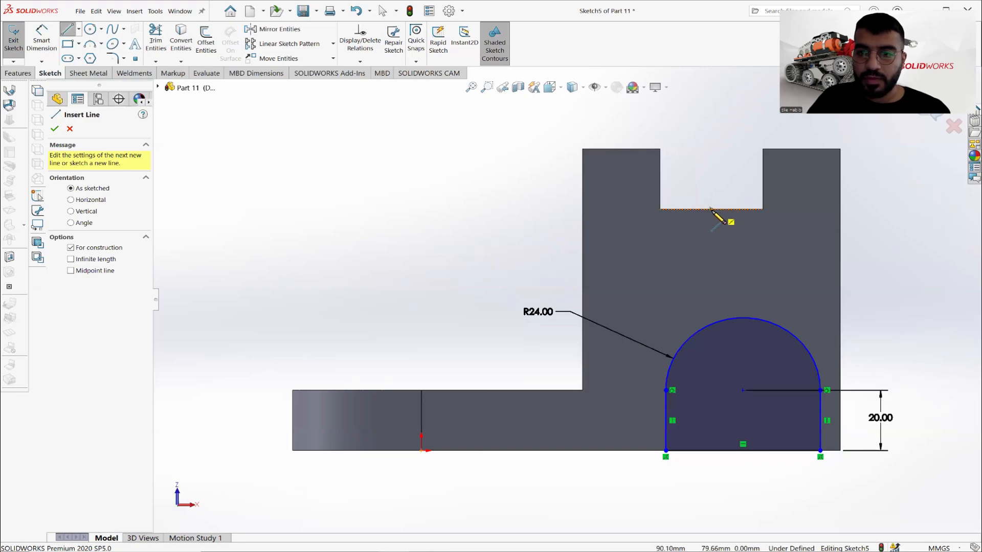
{"action": "left_click", "coordinate": [711, 210]}
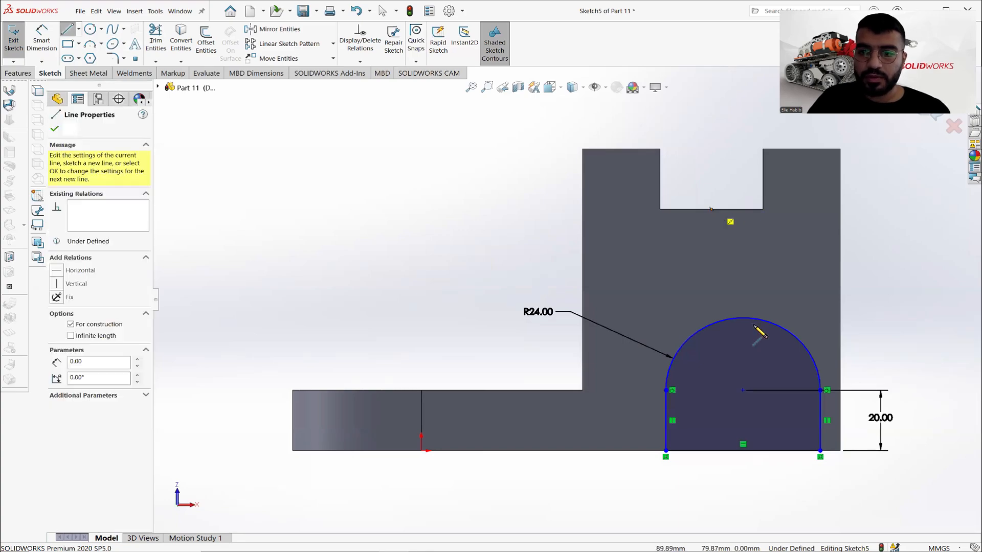
{"action": "left_click", "coordinate": [743, 391]}
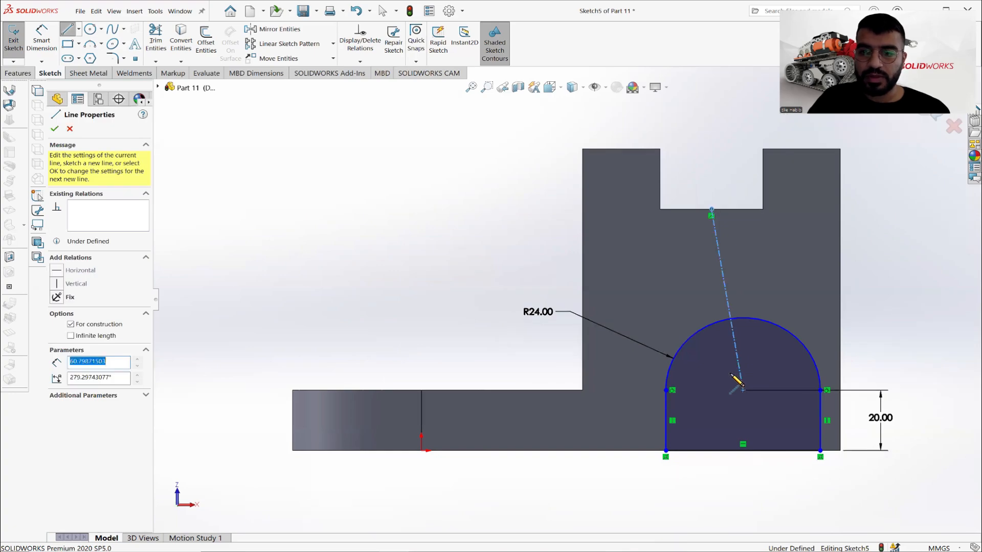
{"action": "key", "text": "Escape"}
{"action": "key", "text": "Escape"}
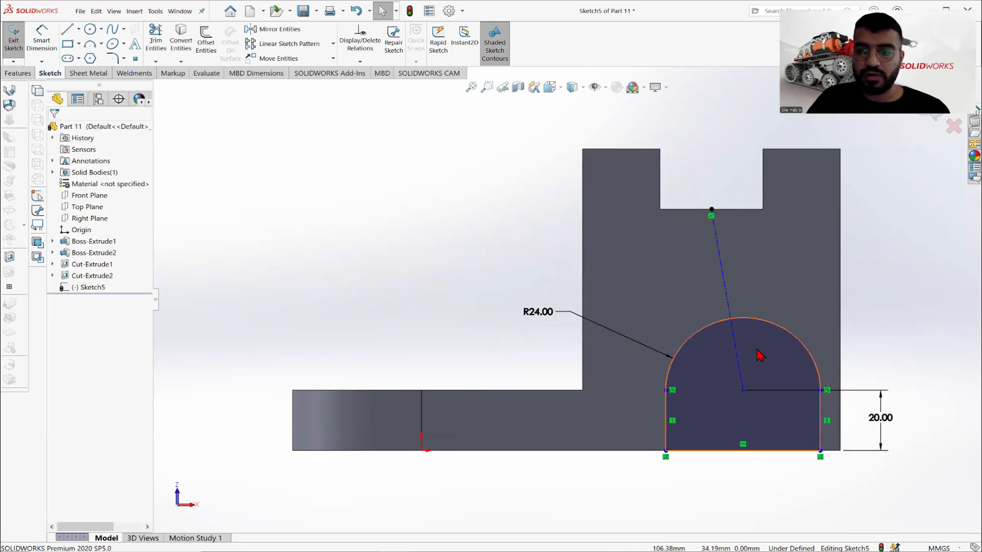
- Constrain the construction line between the cross slot's floor midpoint and the arc's centre to be vertical
{"action": "left_click", "coordinate": [725, 277]}
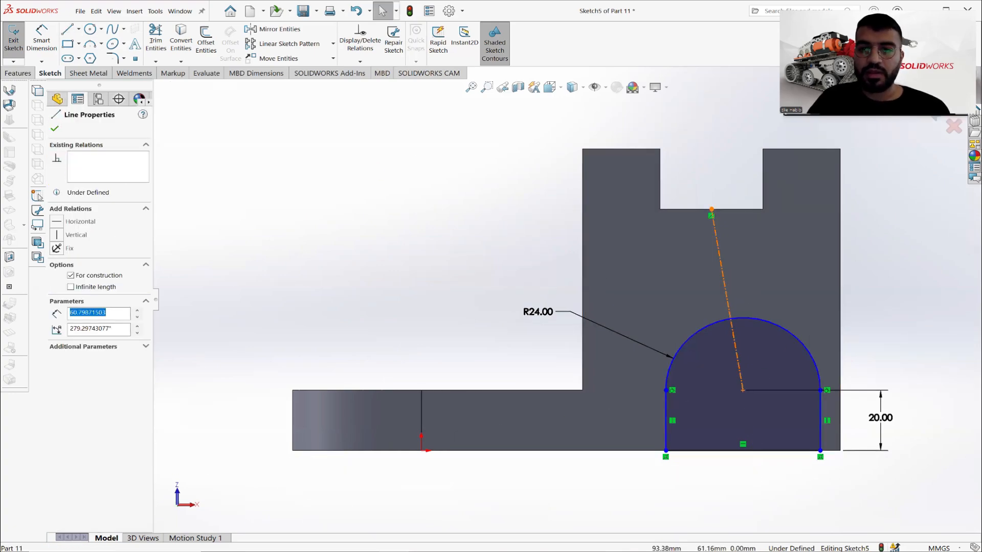
{"action": "left_click", "coordinate": [74, 235]}
{"action": "left_click", "coordinate": [362, 228]}
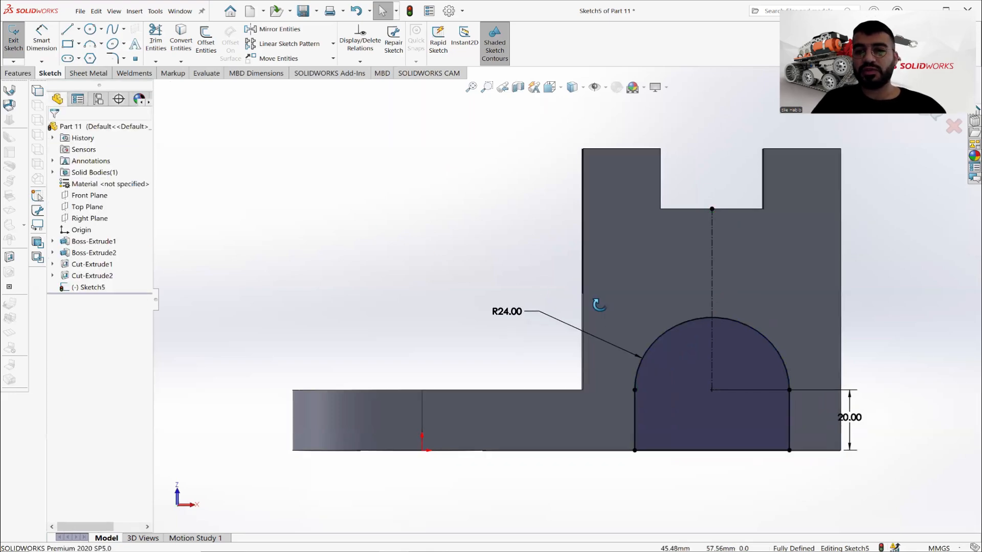
- Cut-extrude the arch profile as a 136 mm blind cut through the block's full width and save the part
{"action": "middle_click_drag", "start_coordinate": [594, 305], "coordinate": [600, 336]}
{"action": "scroll", "coordinate": [589, 317], "scroll_direction": "up", "scroll_amount": 3}
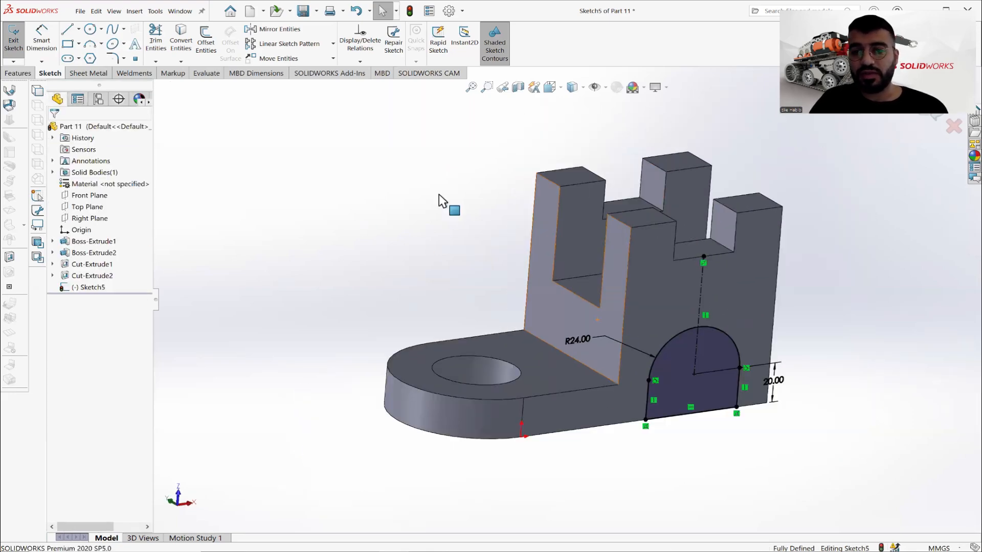
{"action": "left_click", "coordinate": [19, 73]}
{"action": "left_click", "coordinate": [160, 45]}
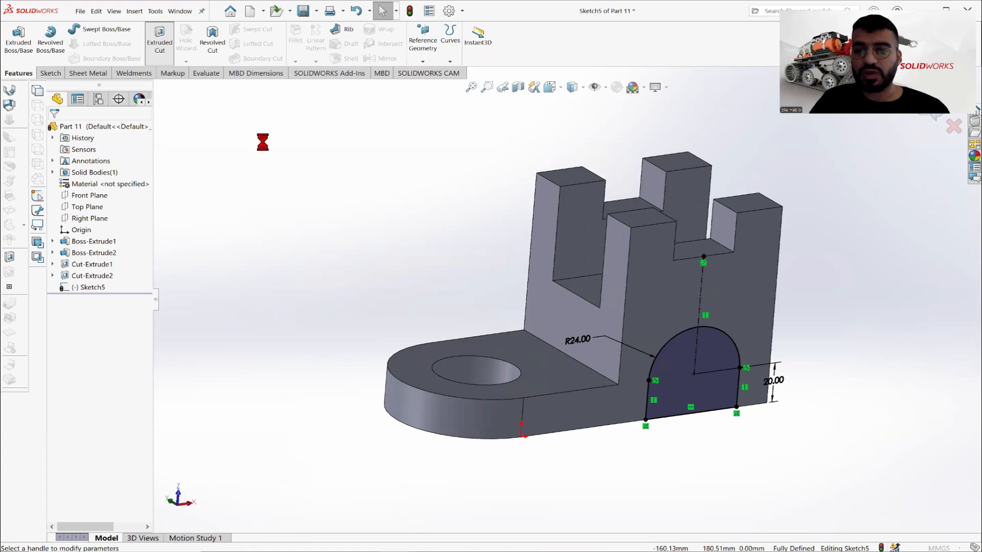
{"action": "middle_click_drag", "start_coordinate": [507, 333], "coordinate": [542, 244]}
{"action": "left_click", "coordinate": [605, 271]}
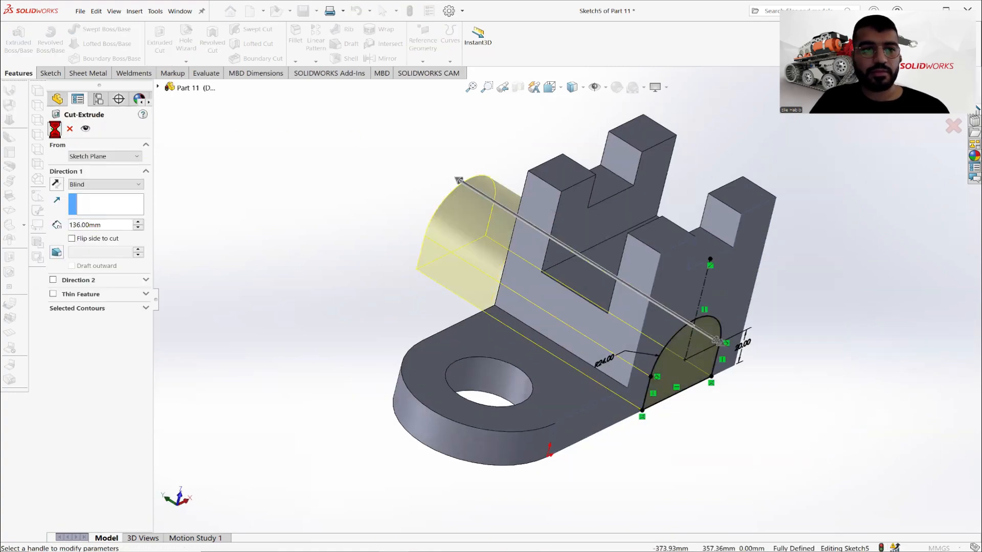
{"action": "left_click", "coordinate": [55, 128]}
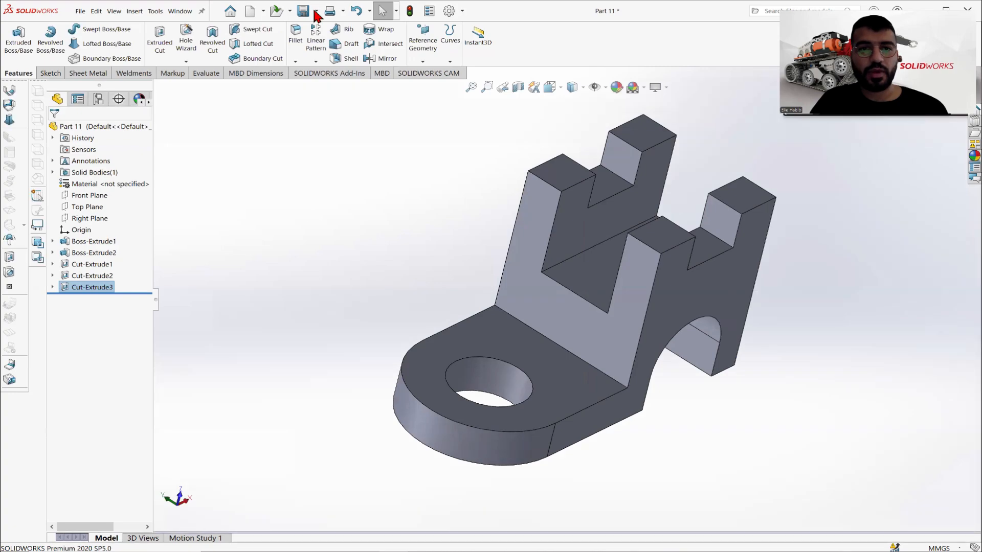
{"action": "middle_click_drag", "start_coordinate": [599, 303], "coordinate": [698, 309]}
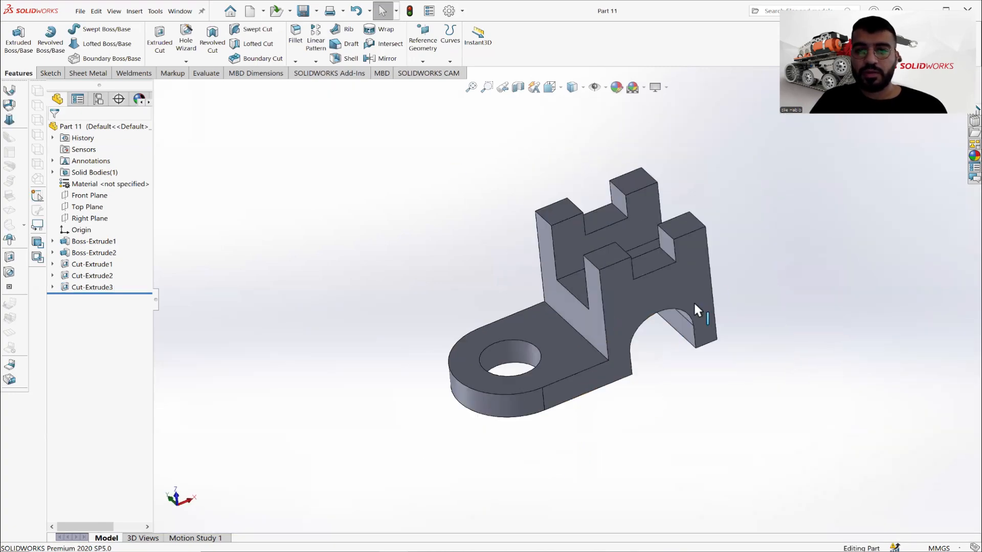
- Create a mid plane between the bracket's two outer side faces and enlarge its outline beyond the whole part
{"action": "key", "text": "alt+Tab"}
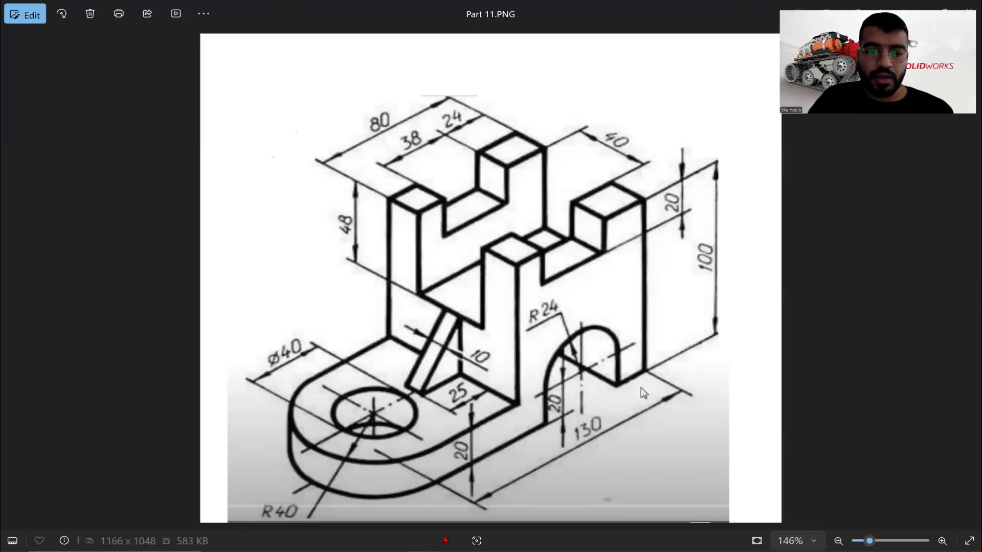
{"action": "key", "text": "alt+Tab"}
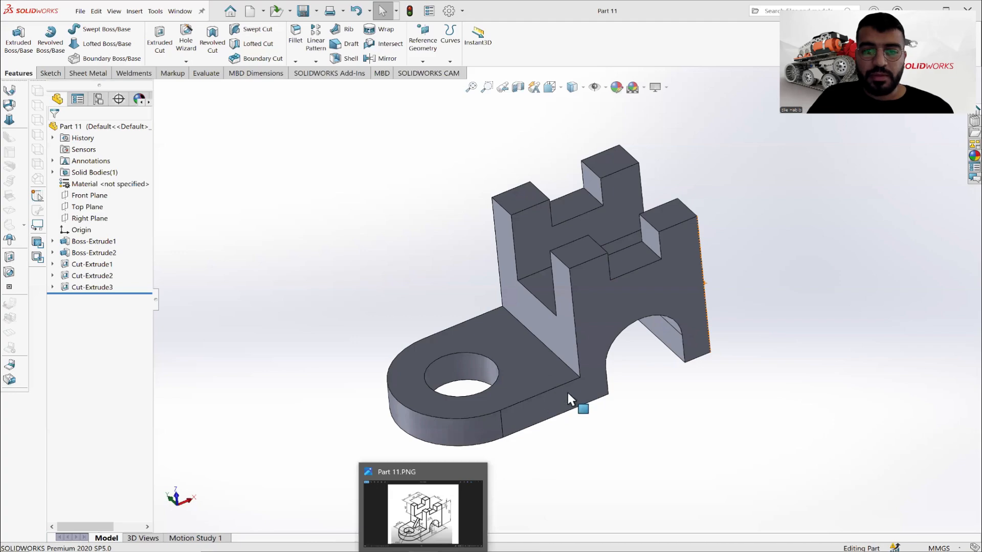
{"action": "left_click", "coordinate": [423, 61]}
{"action": "left_click", "coordinate": [432, 74]}
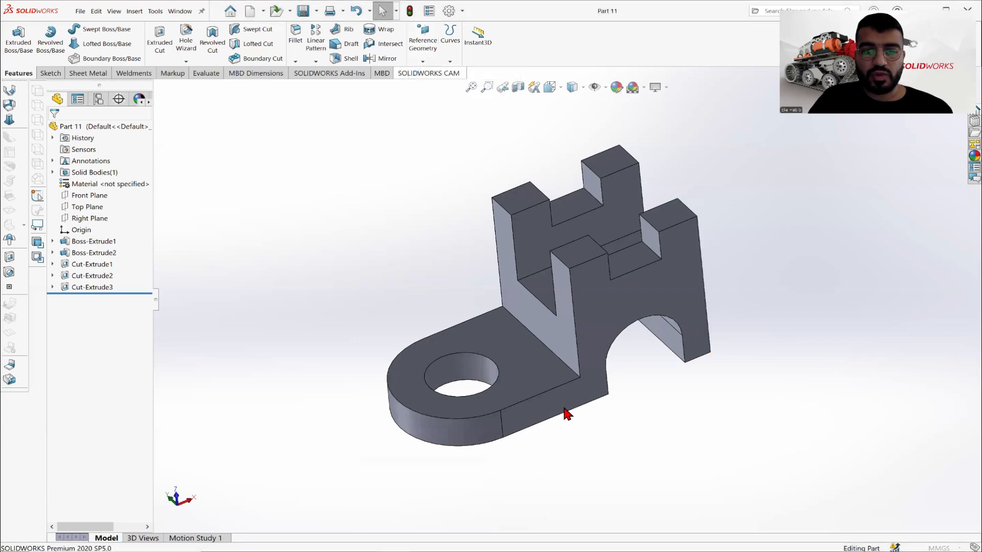
{"action": "left_click", "coordinate": [552, 394]}
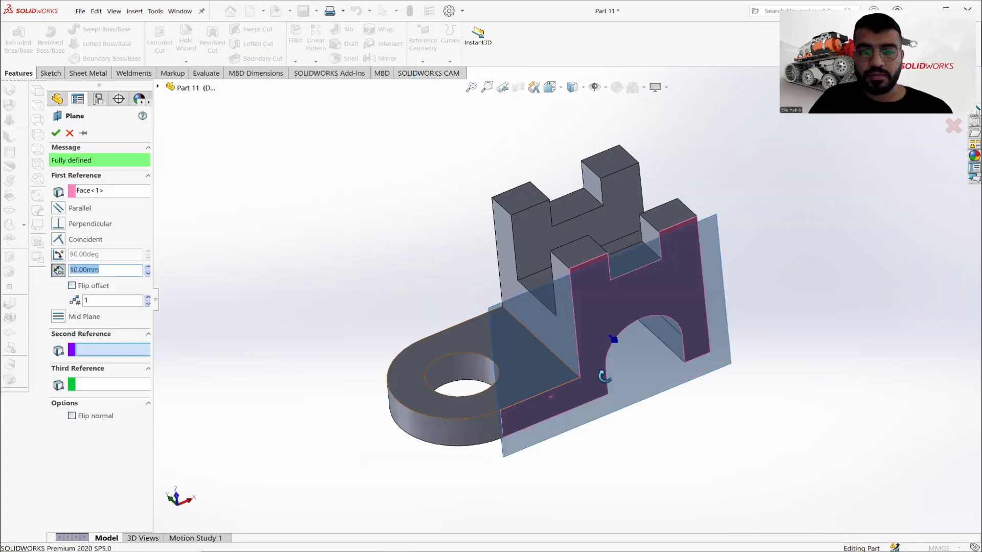
{"action": "middle_click_drag", "start_coordinate": [605, 377], "coordinate": [422, 314]}
{"action": "left_click", "coordinate": [430, 265]}
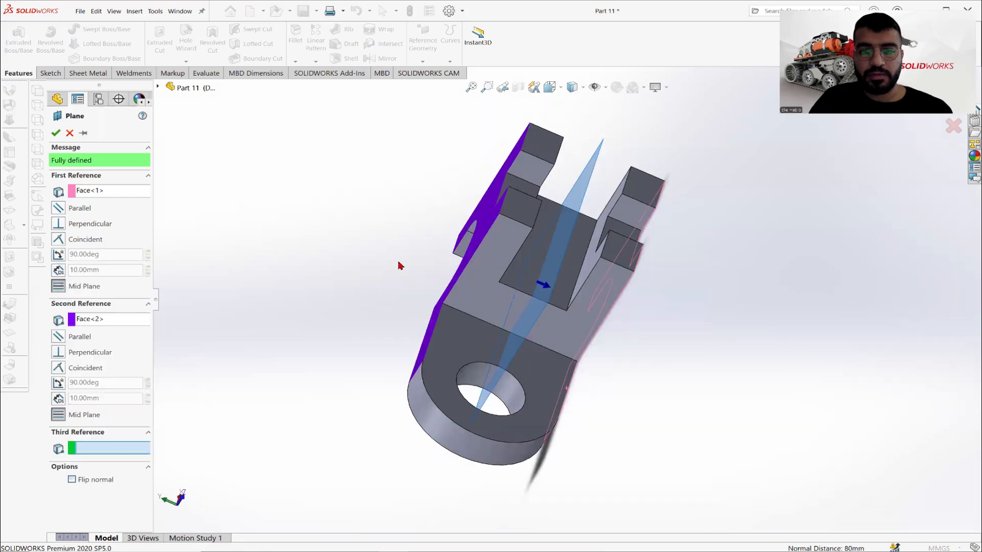
{"action": "middle_click_drag", "start_coordinate": [400, 266], "coordinate": [220, 194]}
{"action": "key", "text": "Return"}
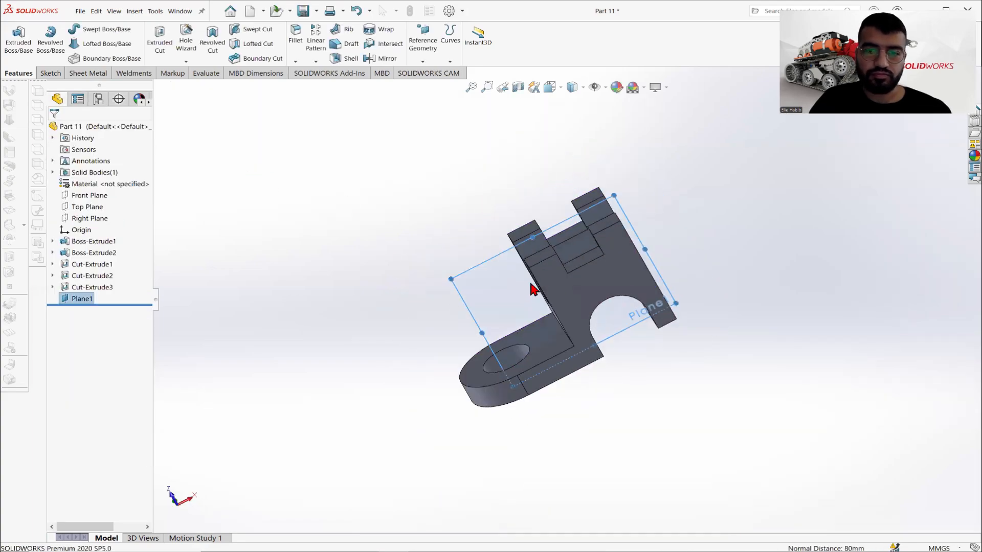
{"action": "left_click_drag", "start_coordinate": [455, 274], "coordinate": [322, 239]}
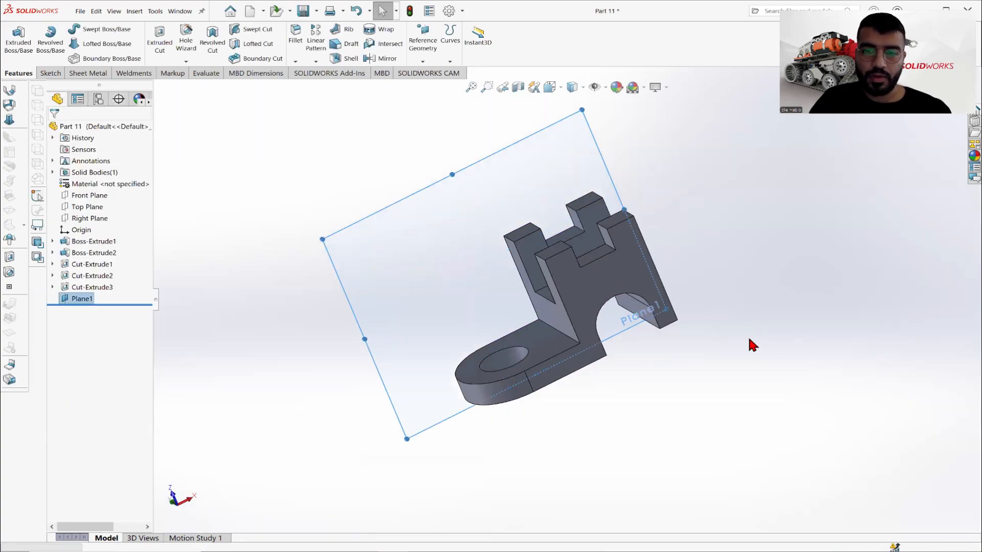
{"action": "left_click_drag", "start_coordinate": [666, 310], "coordinate": [810, 352]}
- Start a new sketch on the mid plane, facing it squarely with the bracket upright
{"action": "right_click", "coordinate": [468, 215]}
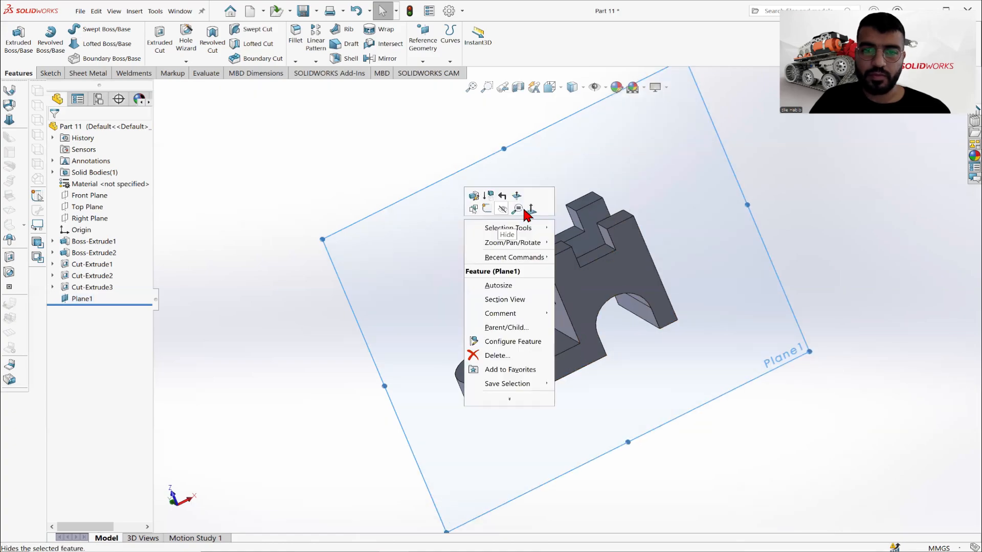
{"action": "left_click", "coordinate": [531, 206]}
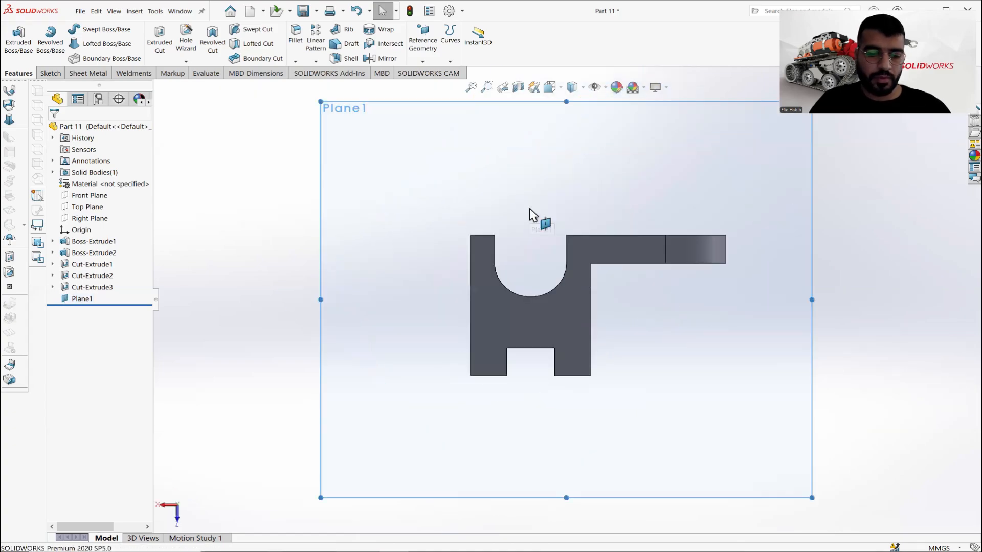
{"action": "key", "text": "alt+Right"}
{"action": "key", "text": "alt+Right"}
{"action": "key", "text": "alt+Right"}
{"action": "key", "text": "alt+Right"}
{"action": "key", "text": "alt+Right"}
{"action": "key", "text": "alt+Right"}
{"action": "key", "text": "alt+Right"}
{"action": "key", "text": "alt+Right"}
{"action": "key", "text": "alt+Right"}
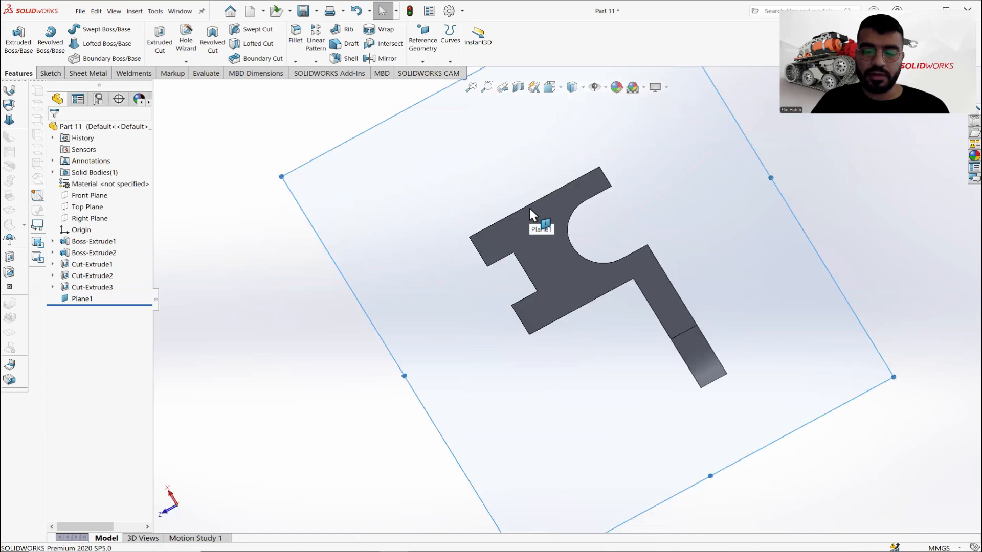
{"action": "key", "text": "alt+Right"}
{"action": "key", "text": "alt+Right"}
{"action": "key", "text": "alt+Right"}
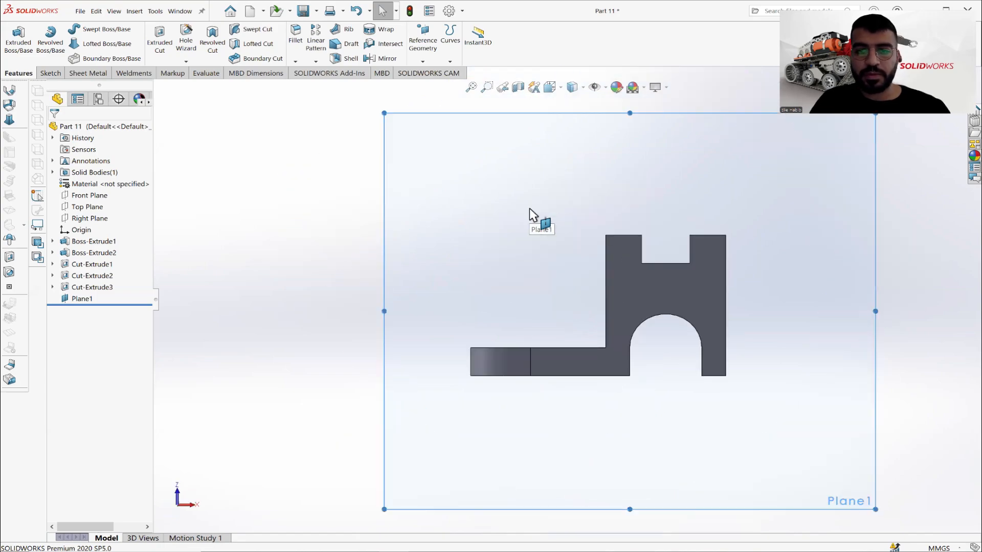
{"action": "left_click", "coordinate": [51, 73]}
{"action": "left_click", "coordinate": [14, 41]}
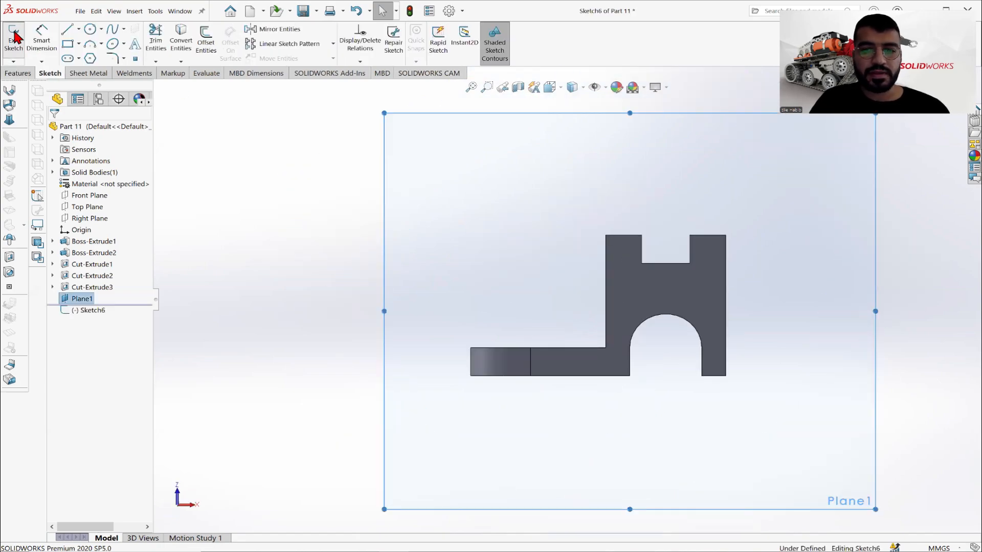
- Sketch a closed right triangle in the corner between the base's upper edge and the block's front edge, about 33 mm wide at its base
{"action": "left_click", "coordinate": [79, 30]}
{"action": "left_click", "coordinate": [82, 41]}
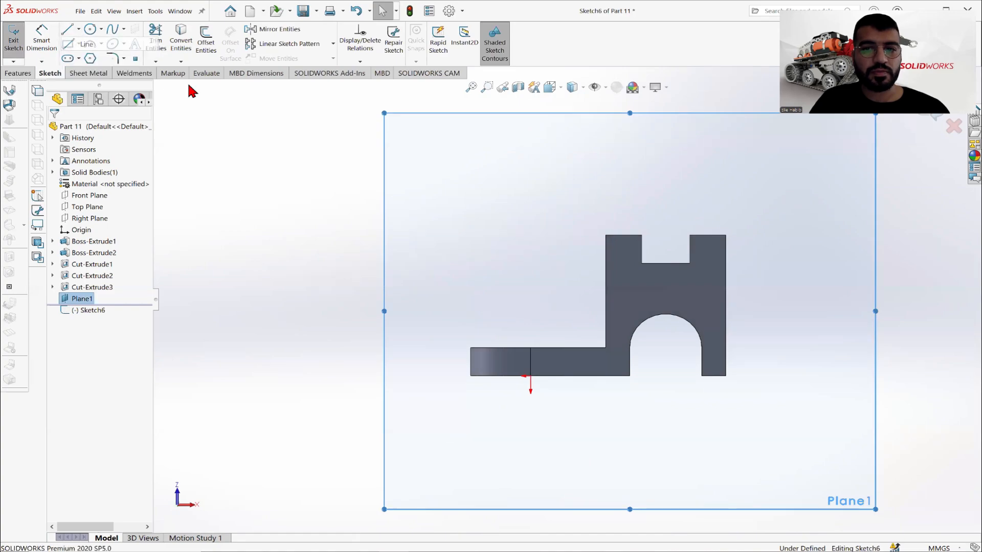
{"action": "scroll", "coordinate": [555, 337], "scroll_direction": "down", "scroll_amount": 3}
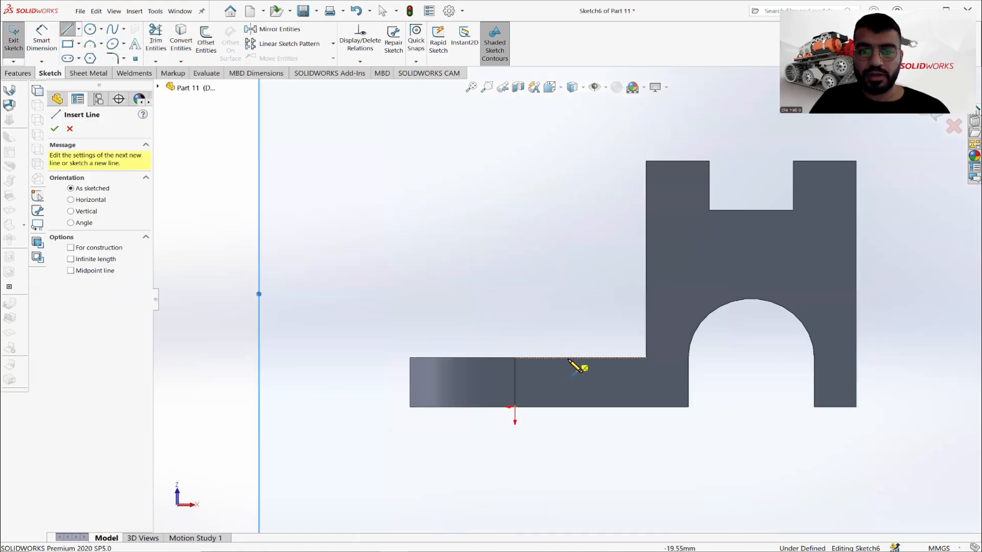
{"action": "left_click", "coordinate": [559, 358]}
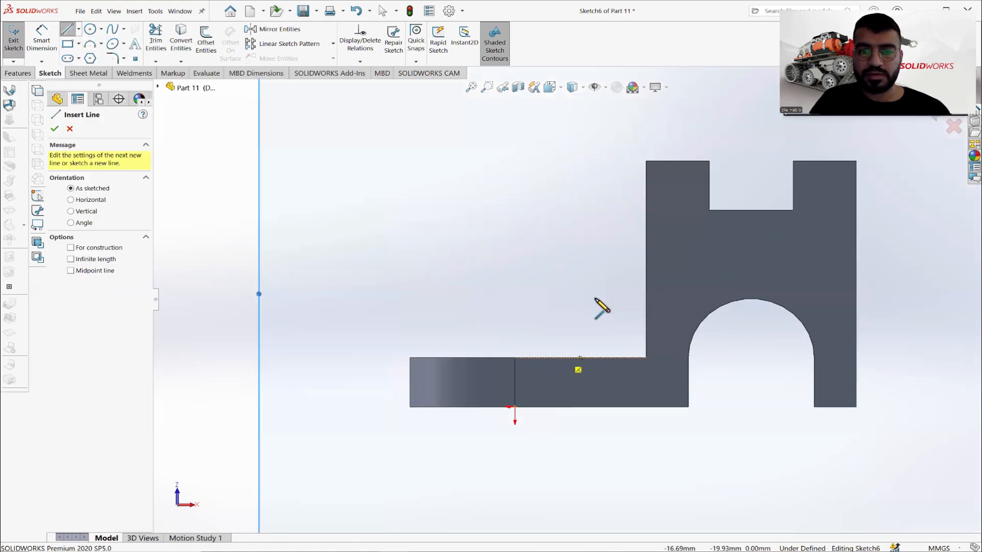
{"action": "left_click", "coordinate": [646, 247]}
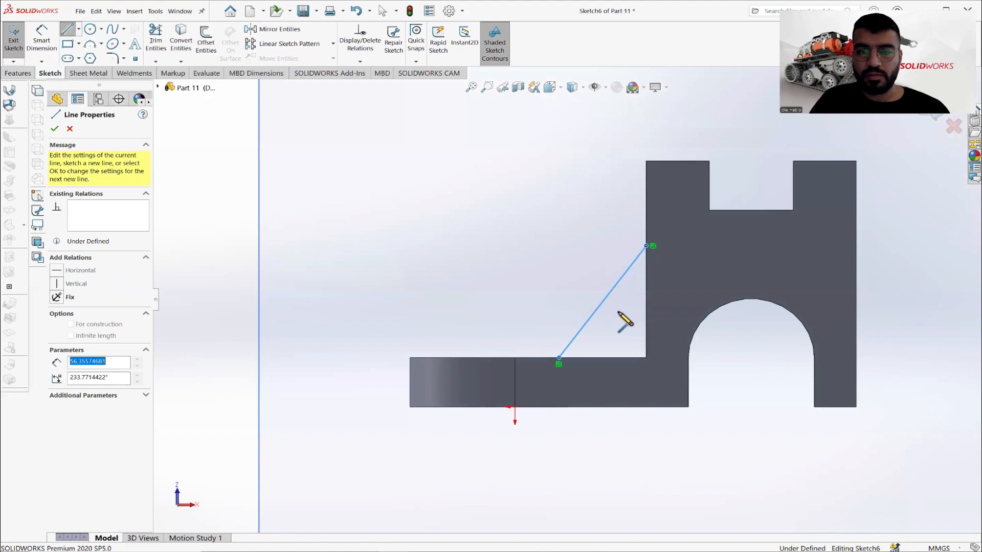
{"action": "left_click", "coordinate": [646, 358]}
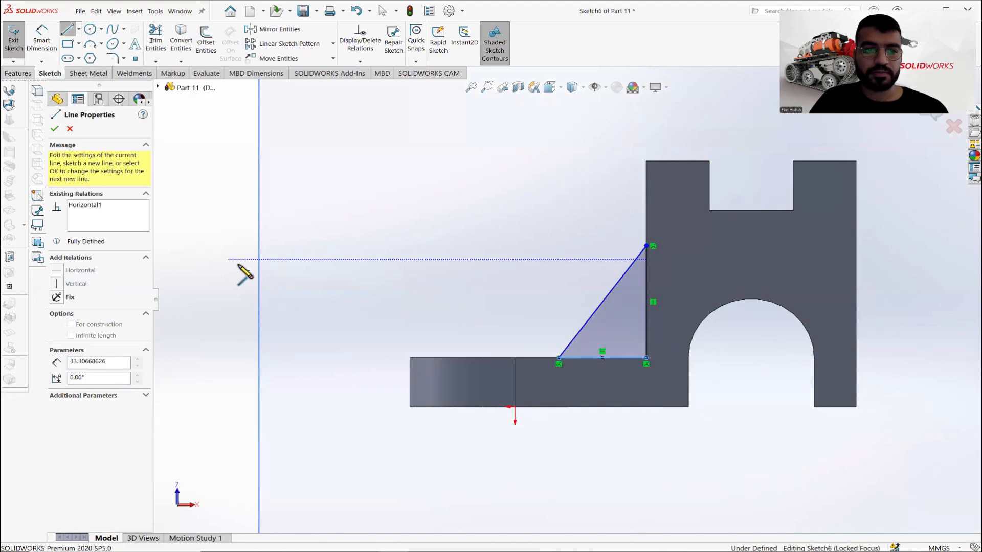
{"action": "key", "text": "Escape"}
{"action": "key", "text": "Escape"}
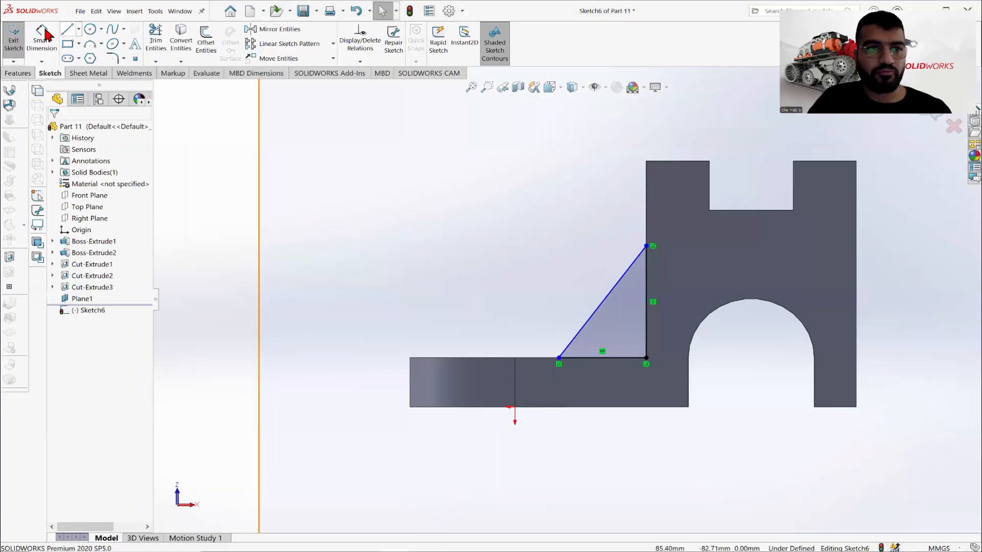
- Check the reference drawing and dimension the triangle's horizontal base edge as 25 mm
{"action": "left_click", "coordinate": [41, 40]}
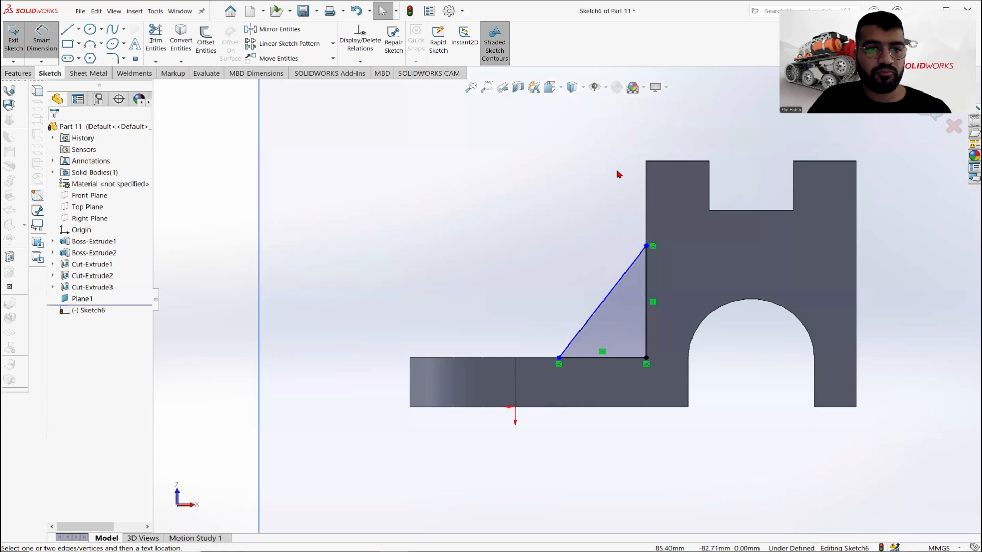
{"action": "left_click", "coordinate": [593, 358]}
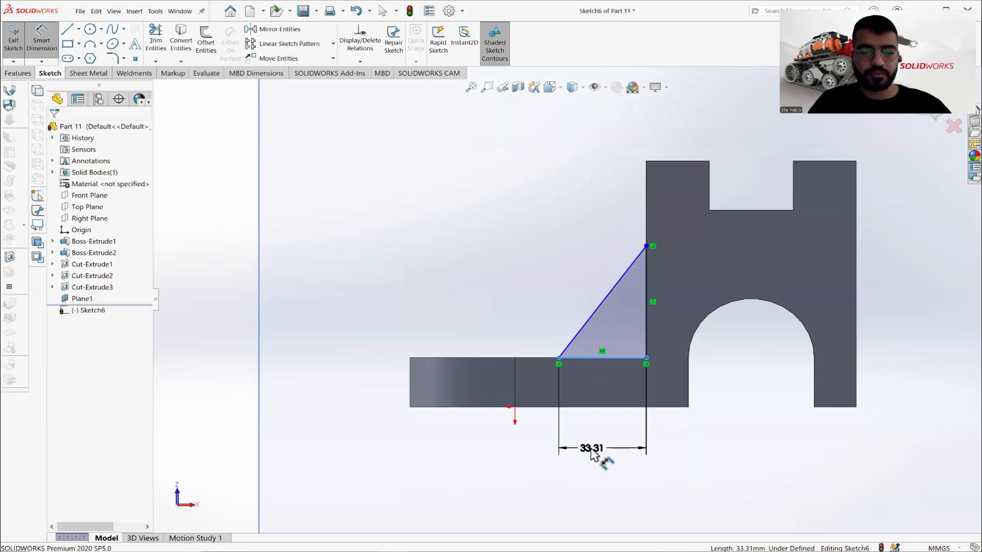
{"action": "left_click", "coordinate": [591, 449]}
{"action": "type", "text": "25"}
{"action": "key", "text": "Return"}
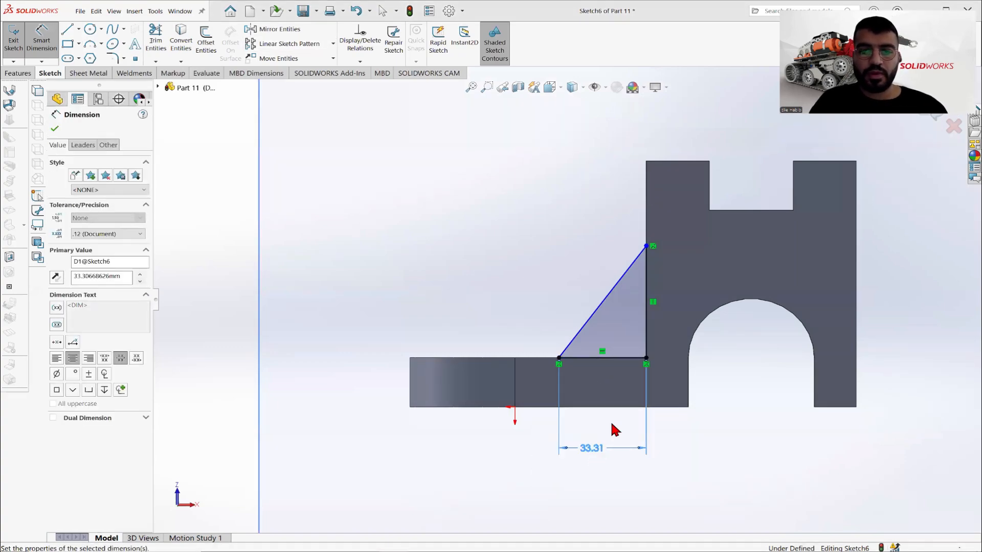
{"action": "left_click", "coordinate": [55, 128]}
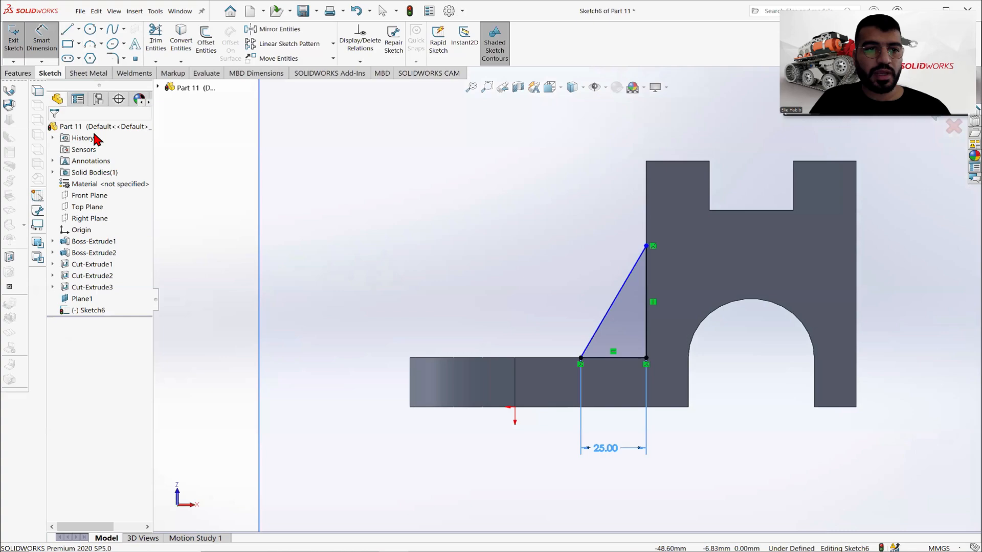
- Hide the mid plane so only the bracket and the triangle sketch are displayed
{"action": "key", "text": "f"}
{"action": "right_click", "coordinate": [85, 301]}
{"action": "left_click", "coordinate": [219, 303]}
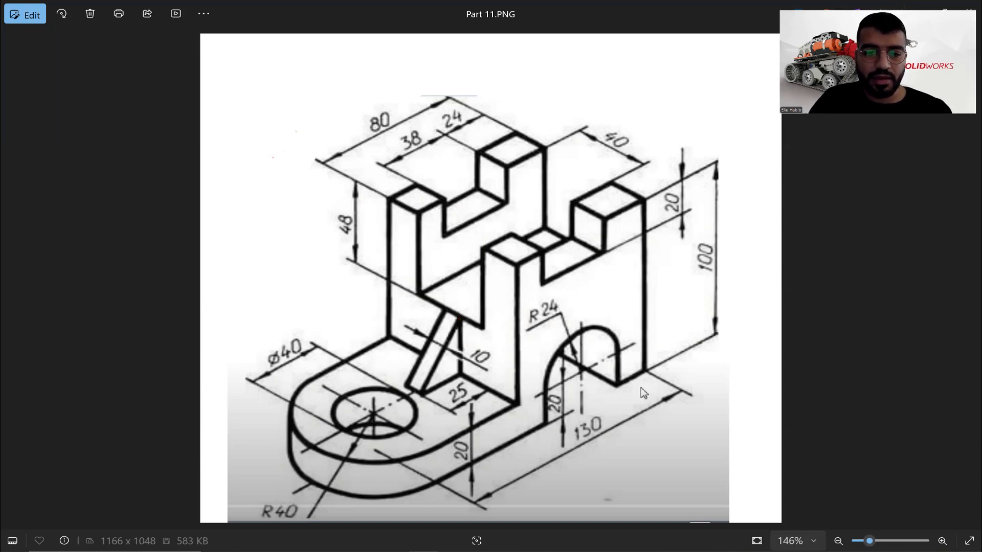
- Check the reference drawing and dimension the triangle's apex 48 mm below the block's top corner
{"action": "key", "text": "alt+Tab"}
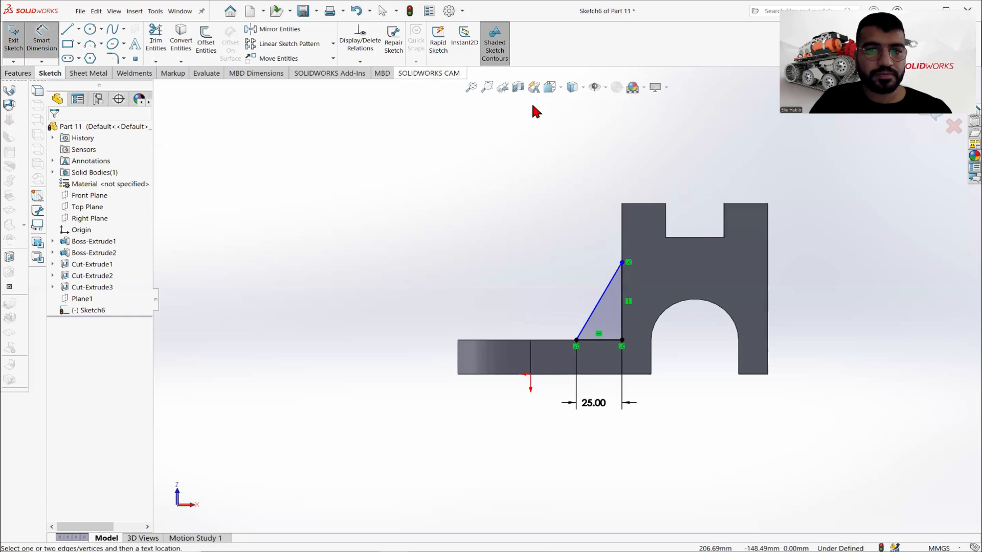
{"action": "scroll", "coordinate": [618, 222], "scroll_direction": "down", "scroll_amount": 3}
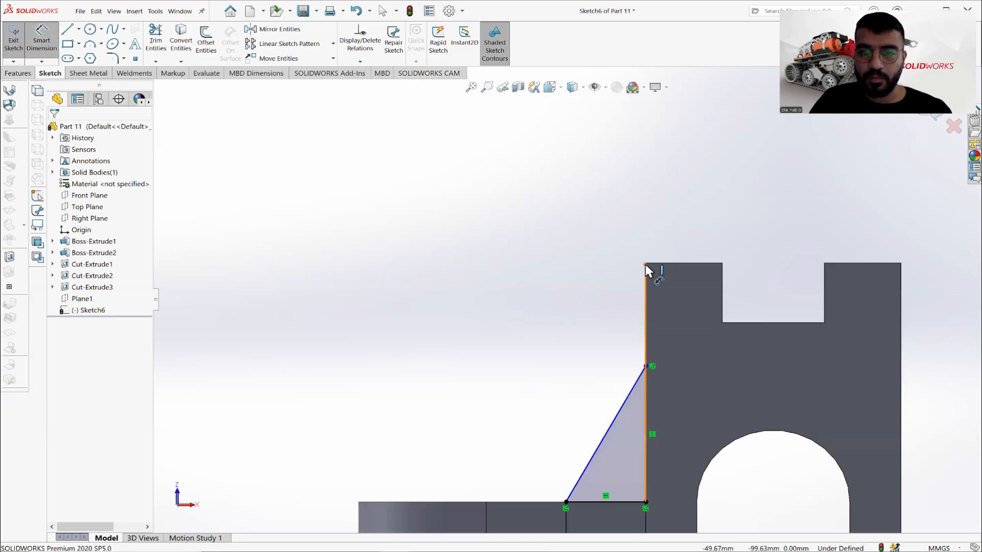
{"action": "left_click", "coordinate": [646, 366]}
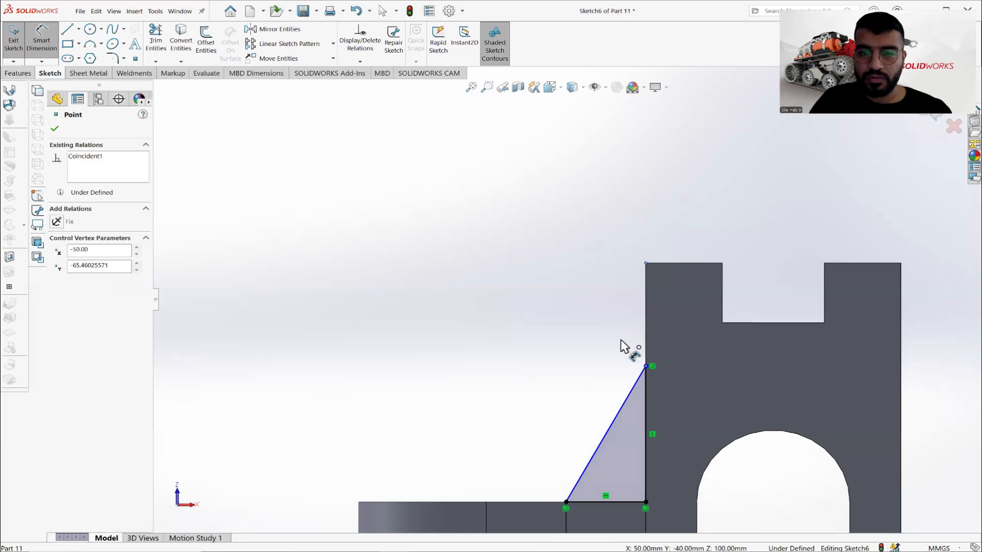
{"action": "left_click", "coordinate": [559, 325]}
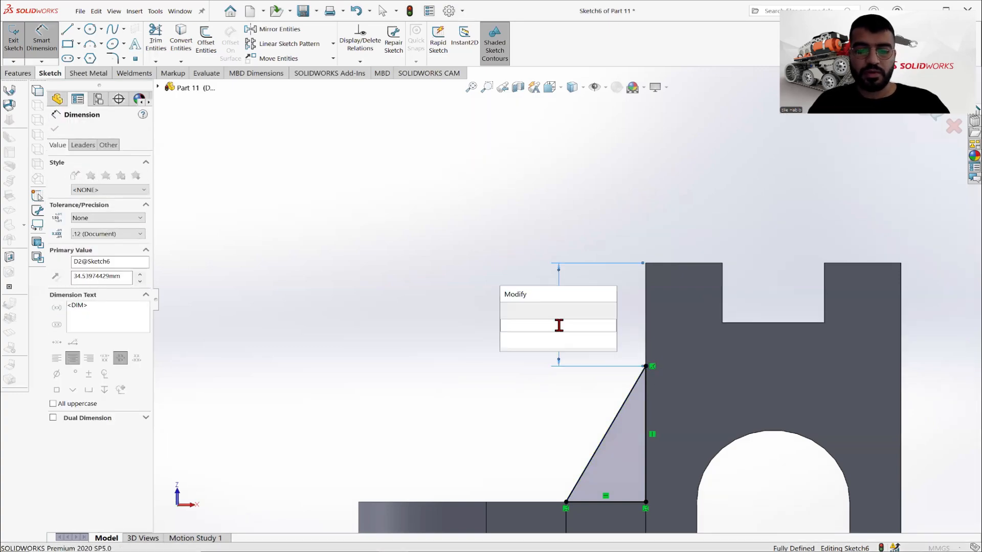
{"action": "type", "text": "48"}
{"action": "key", "text": "Return"}
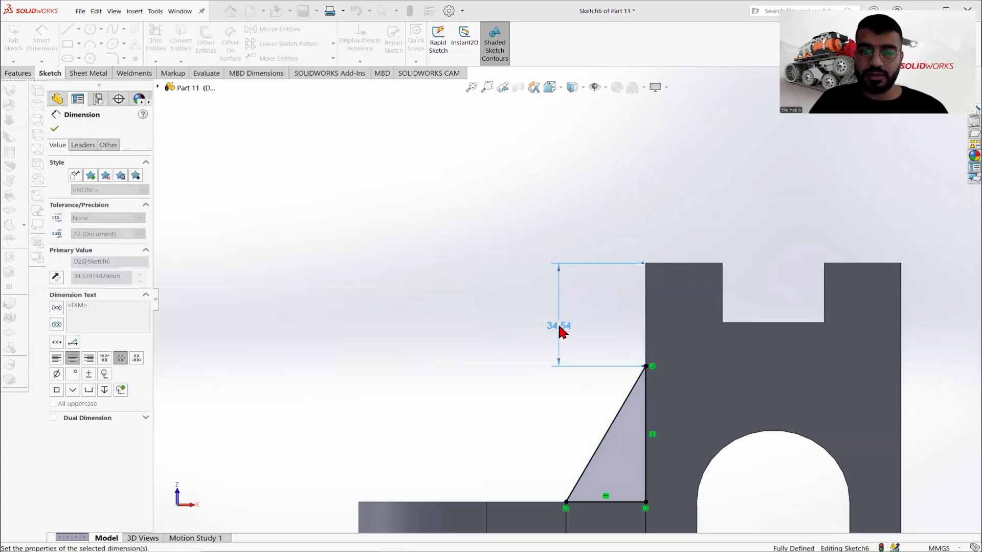
- Extrude the triangle sketch 10 mm with the Mid Plane end condition to form the rib, and save the part
{"action": "left_click", "coordinate": [57, 128]}
{"action": "scroll", "coordinate": [537, 308], "scroll_direction": "up", "scroll_amount": 2}
{"action": "middle_click_drag", "start_coordinate": [537, 309], "coordinate": [574, 359]}
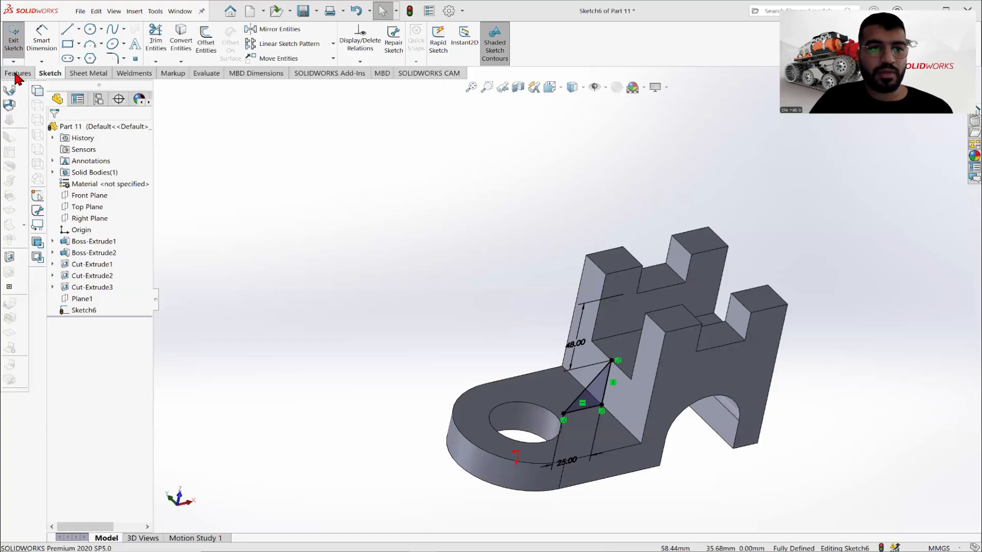
{"action": "left_click", "coordinate": [17, 73]}
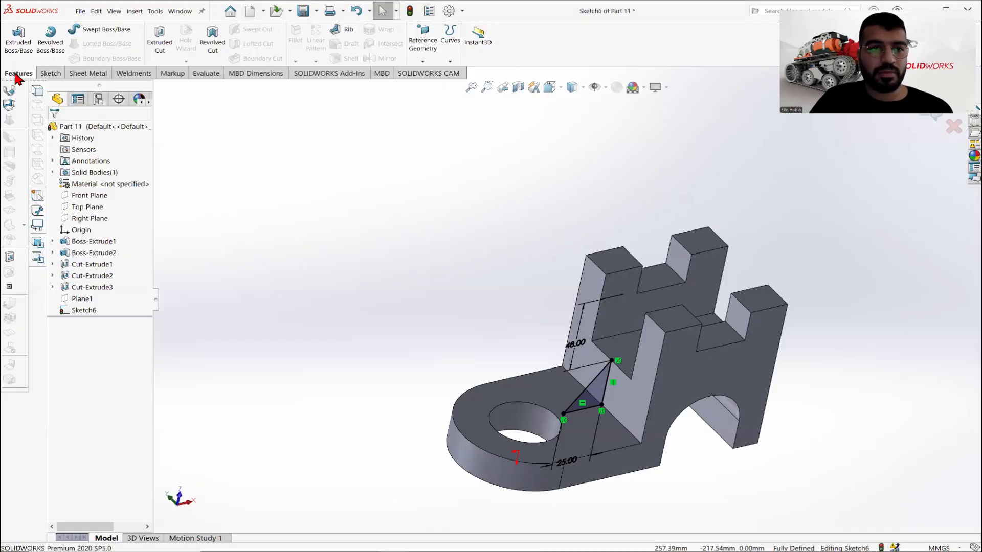
{"action": "left_click", "coordinate": [19, 38]}
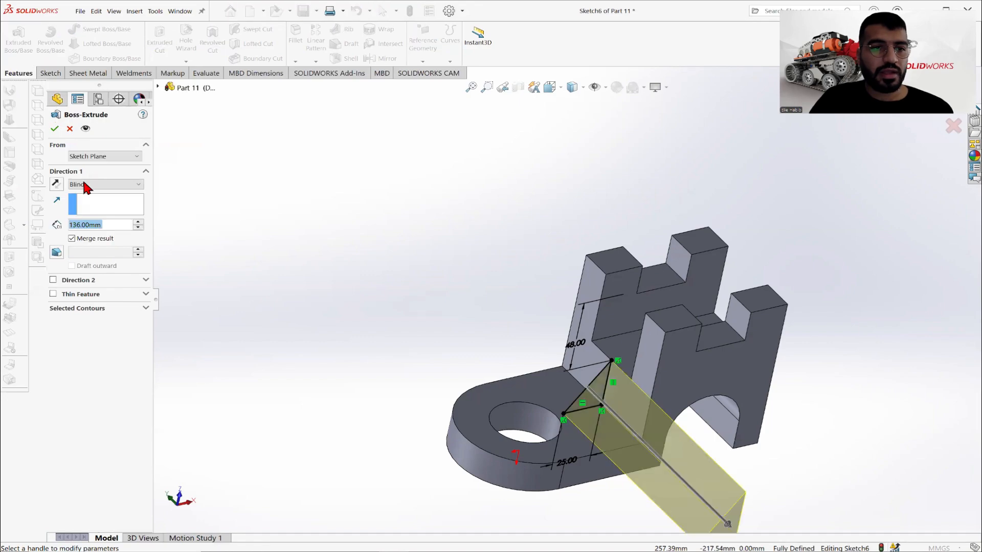
{"action": "left_click", "coordinate": [88, 185]}
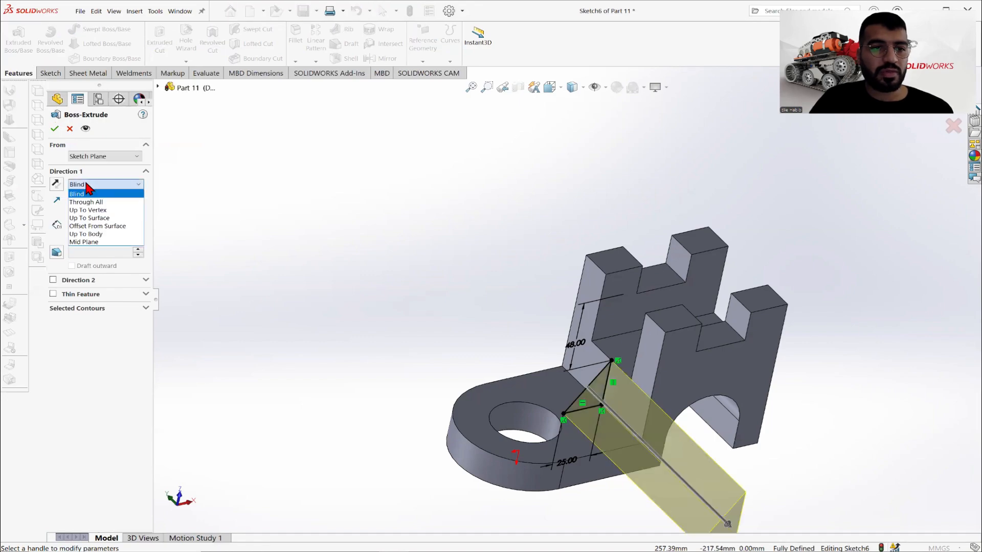
{"action": "left_click", "coordinate": [84, 242]}
{"action": "middle_click_drag", "start_coordinate": [550, 331], "coordinate": [573, 373]}
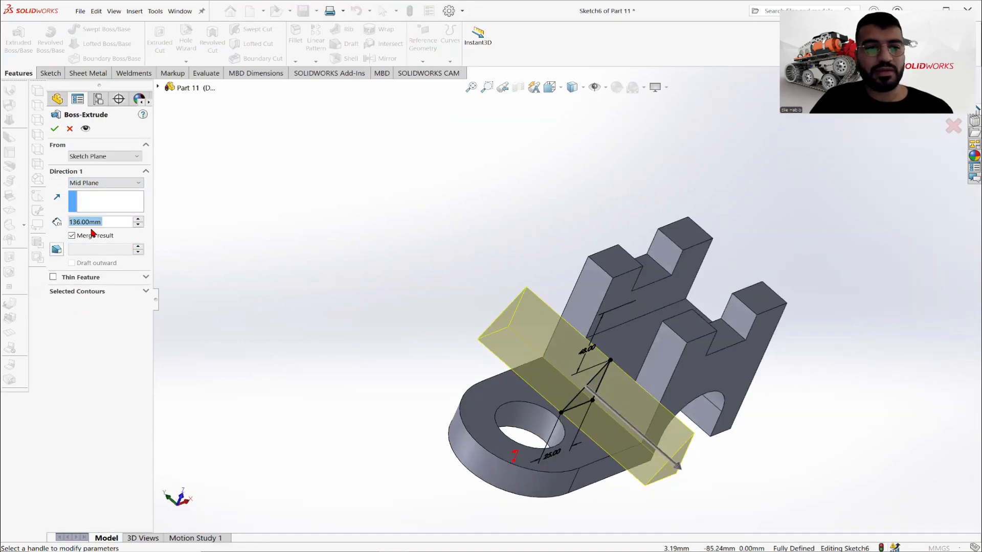
{"action": "left_click", "coordinate": [88, 222]}
{"action": "type", "text": "10"}
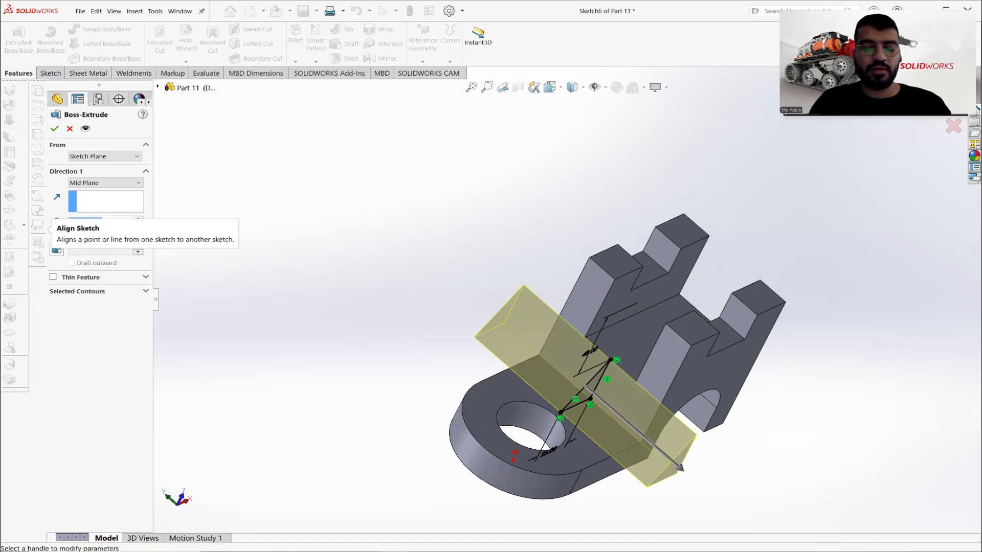
{"action": "key", "text": "Return"}
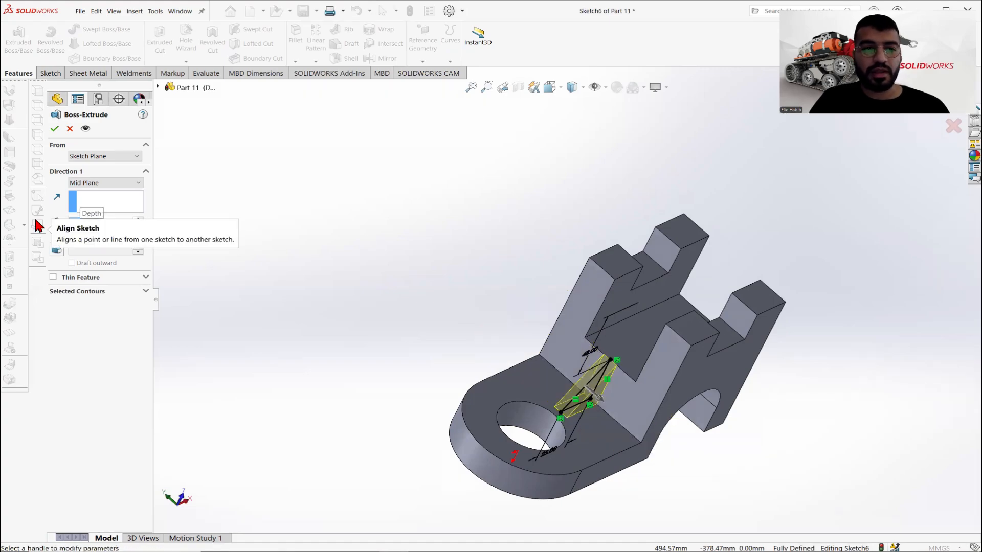
{"action": "left_click", "coordinate": [53, 130]}
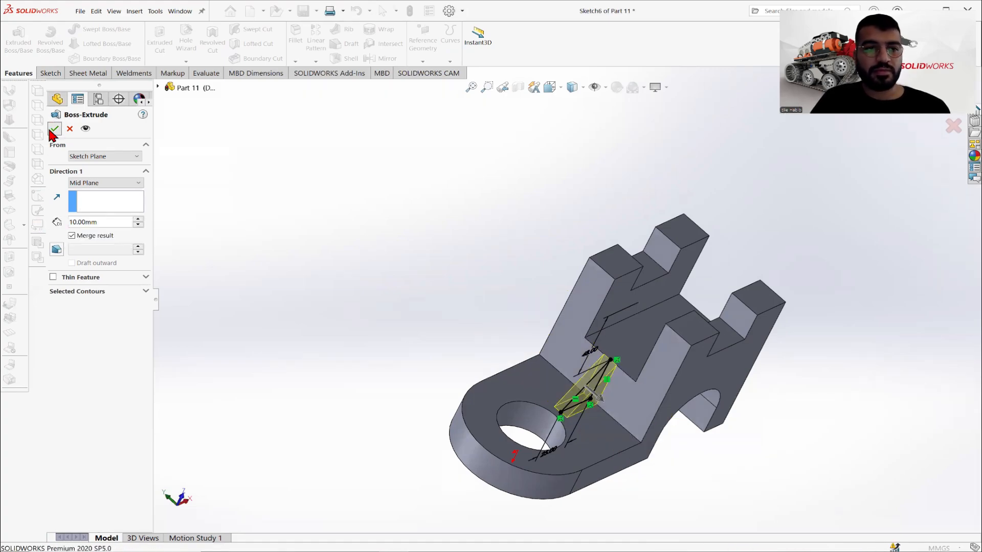
{"action": "left_click", "coordinate": [304, 10]}
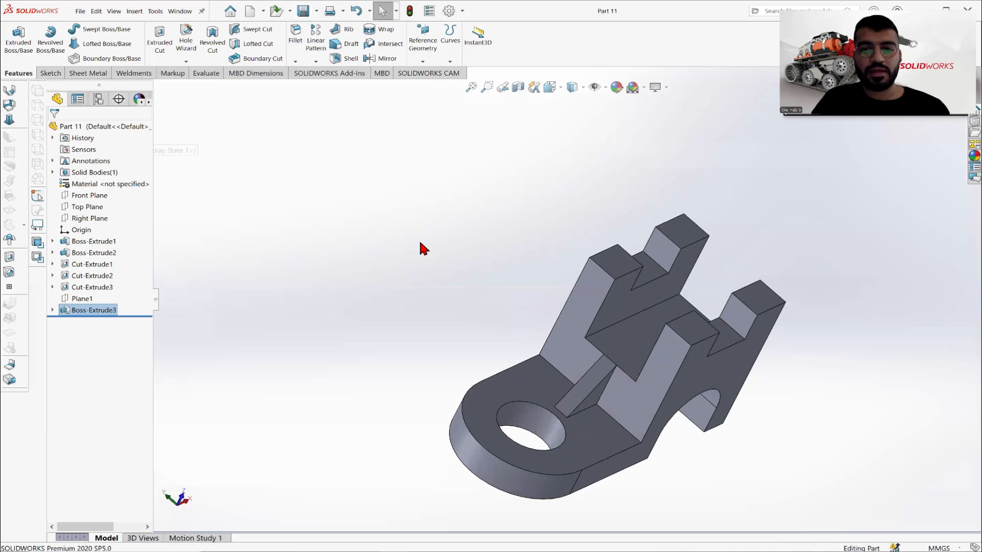
- Compare the bracket's rib, slots and arch with the Part 11 reference drawing from several viewing angles
{"action": "middle_click_drag", "start_coordinate": [483, 242], "coordinate": [444, 216]}
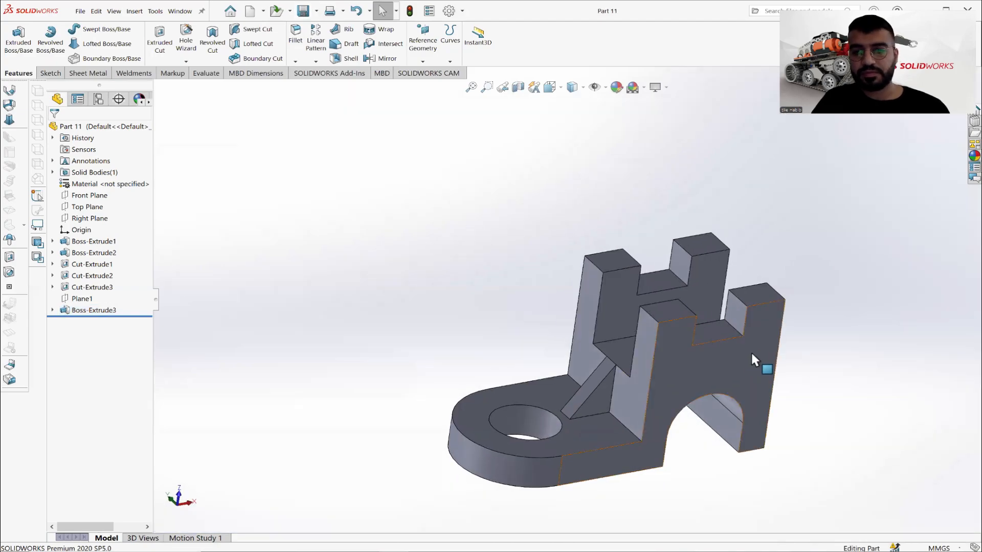
{"action": "scroll", "coordinate": [751, 351], "scroll_direction": "down", "scroll_amount": 1}
{"action": "key", "text": "alt+Tab"}
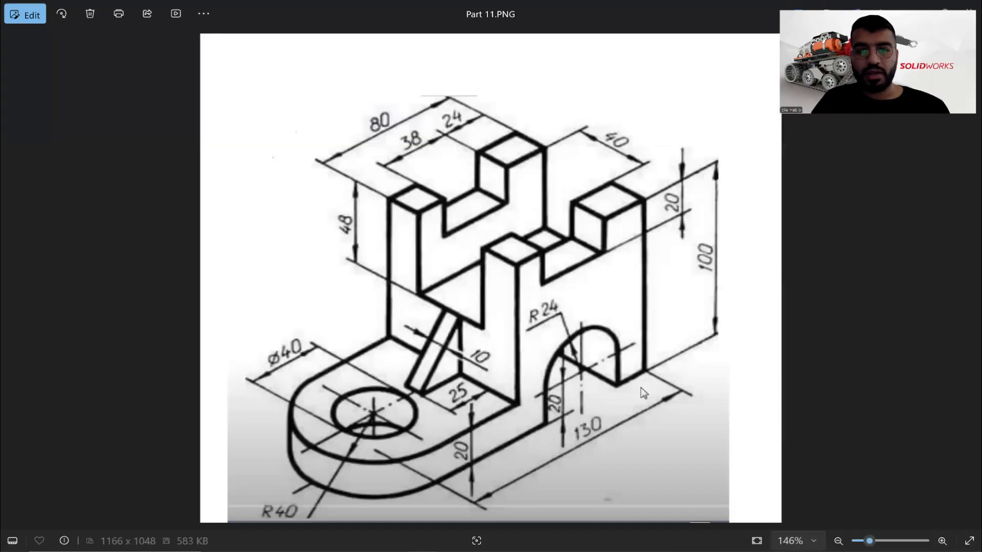
{"action": "key", "text": "alt+Tab"}
{"action": "middle_click_drag", "start_coordinate": [679, 445], "coordinate": [651, 415]}
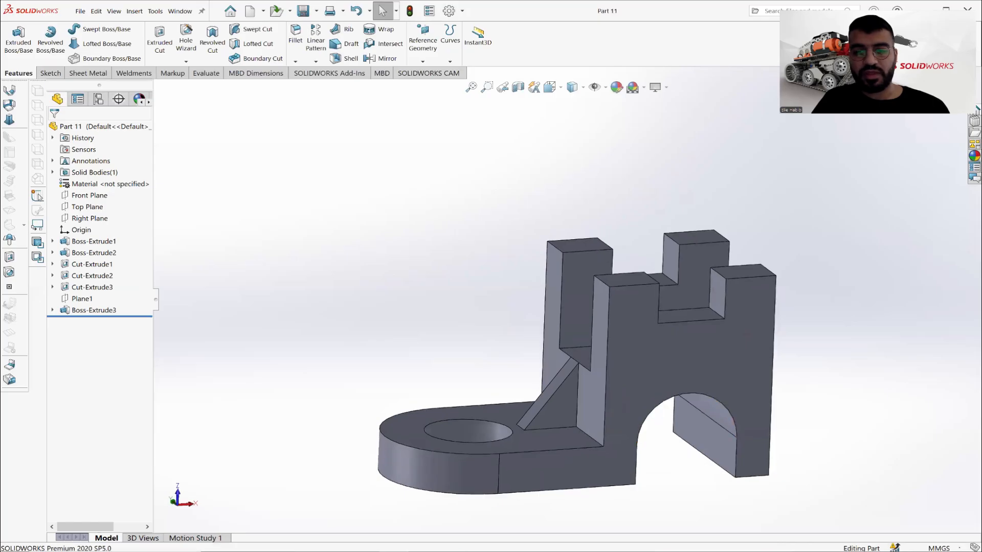
{"action": "key", "text": "alt+Tab"}
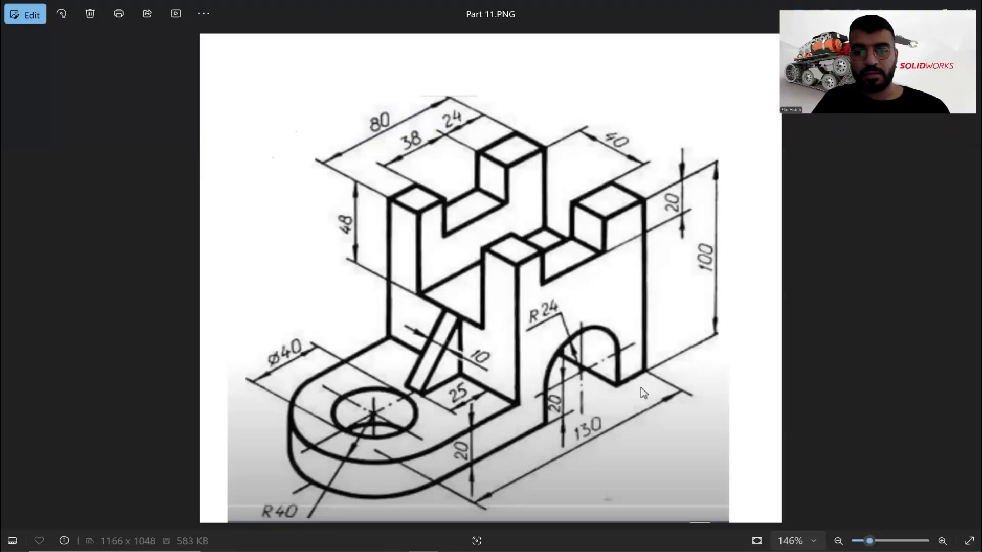
{"action": "key", "text": "alt+Tab"}
{"action": "middle_click_drag", "start_coordinate": [613, 356], "coordinate": [652, 247]}
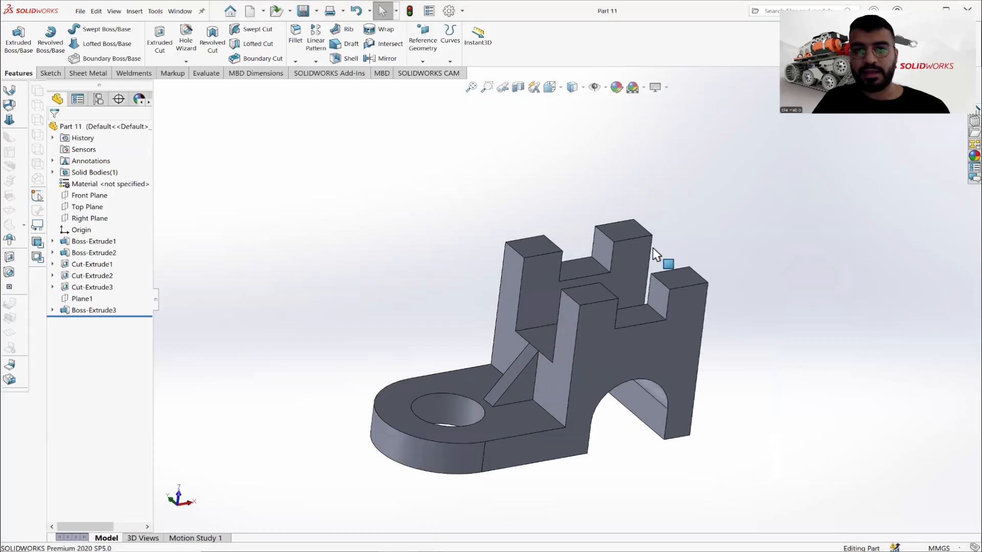
- Try several standard colours on the whole part and apply magenta (RGB 255, 0, 255) as its appearance
{"action": "left_click", "coordinate": [105, 126]}
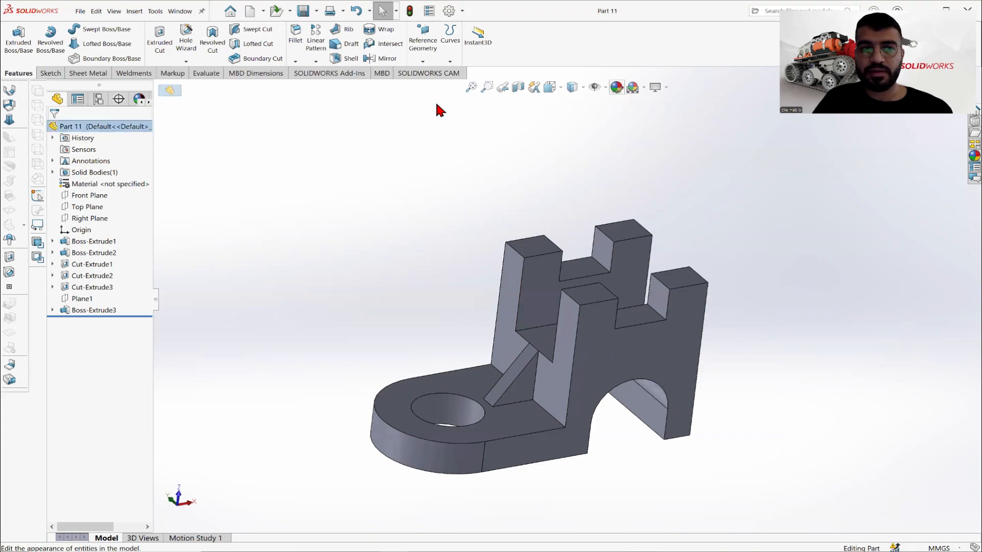
{"action": "left_click", "coordinate": [613, 89]}
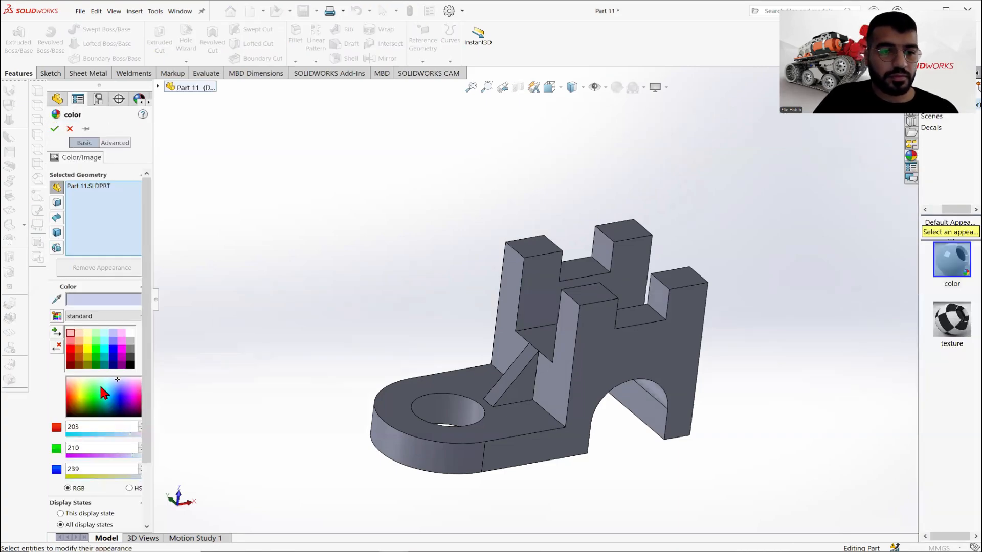
{"action": "left_click", "coordinate": [106, 341]}
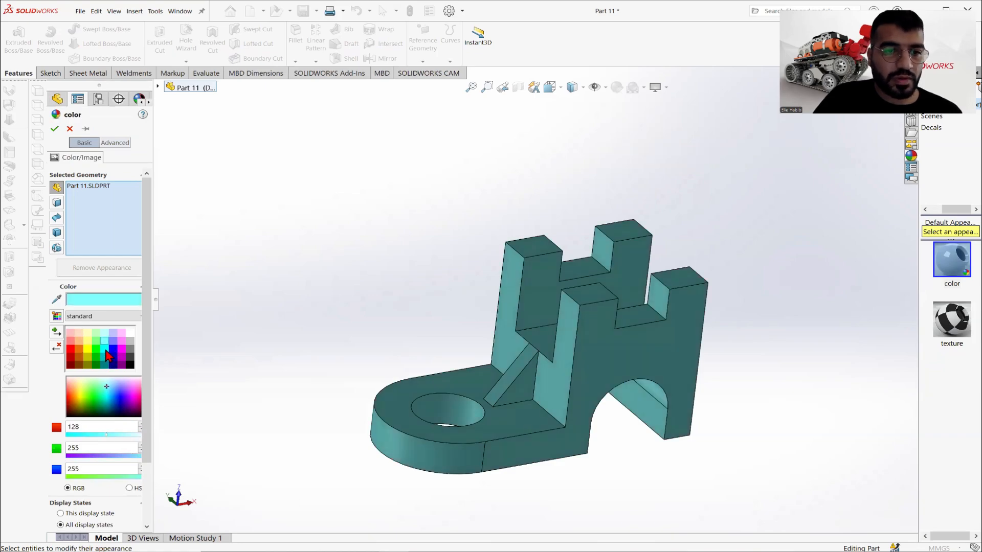
{"action": "left_click", "coordinate": [105, 352]}
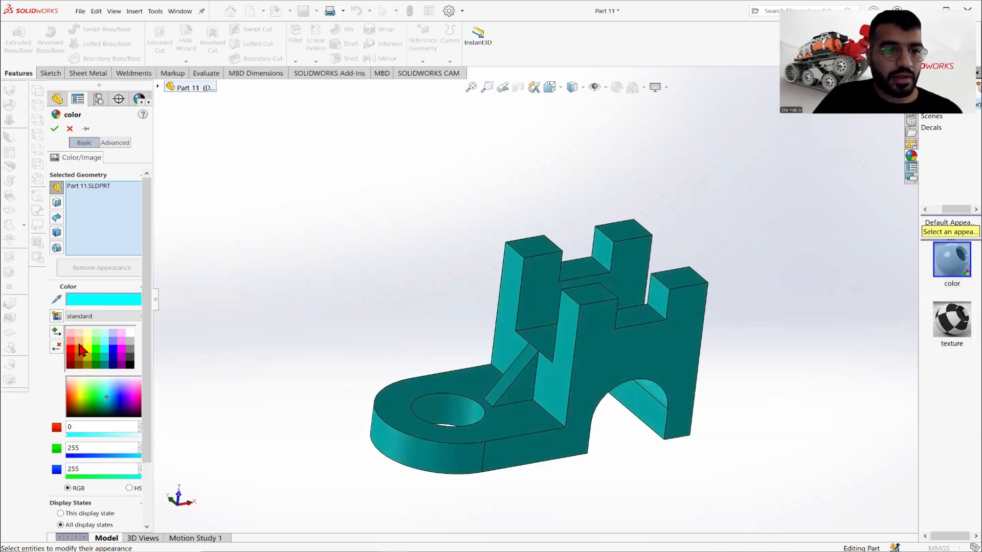
{"action": "left_click", "coordinate": [80, 351]}
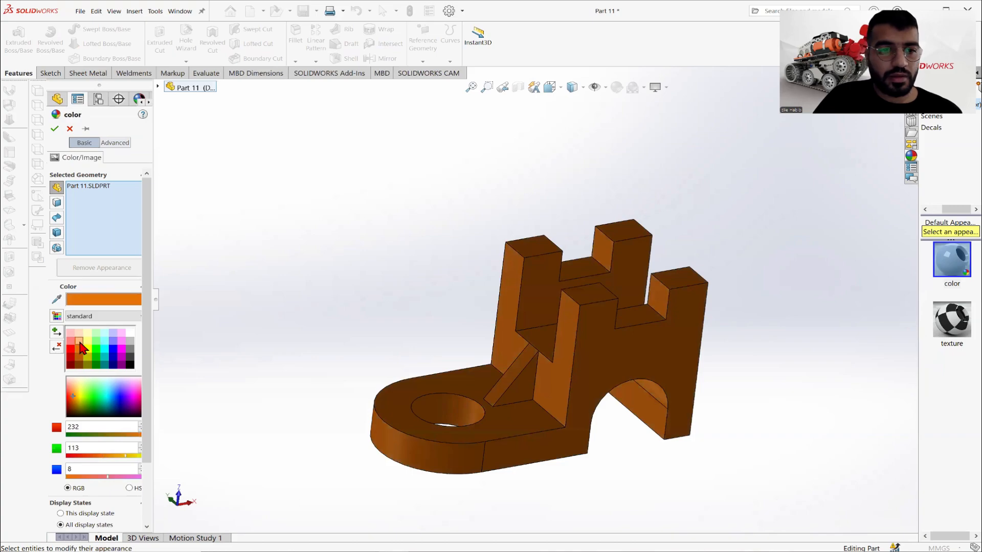
{"action": "left_click", "coordinate": [79, 342]}
{"action": "left_click", "coordinate": [122, 341]}
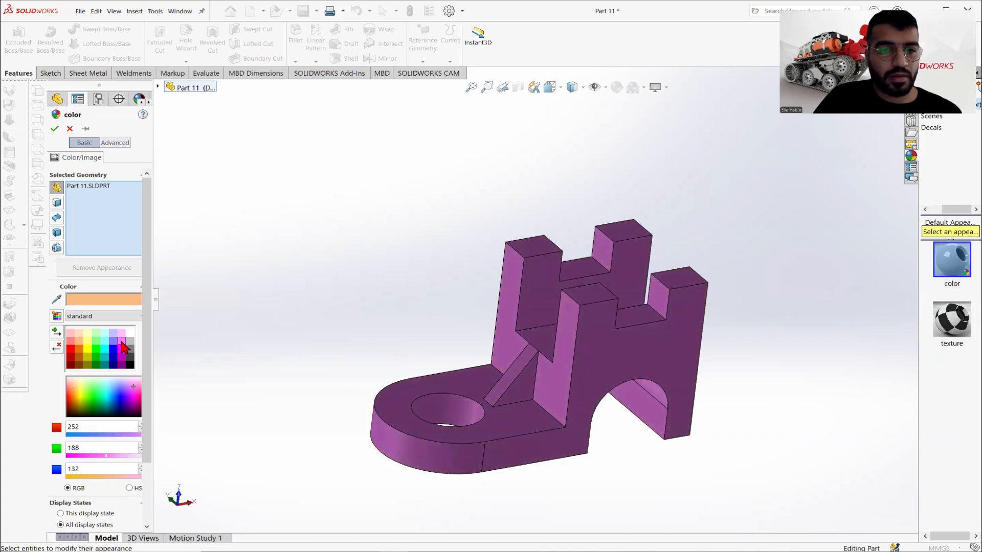
{"action": "left_click", "coordinate": [122, 350]}
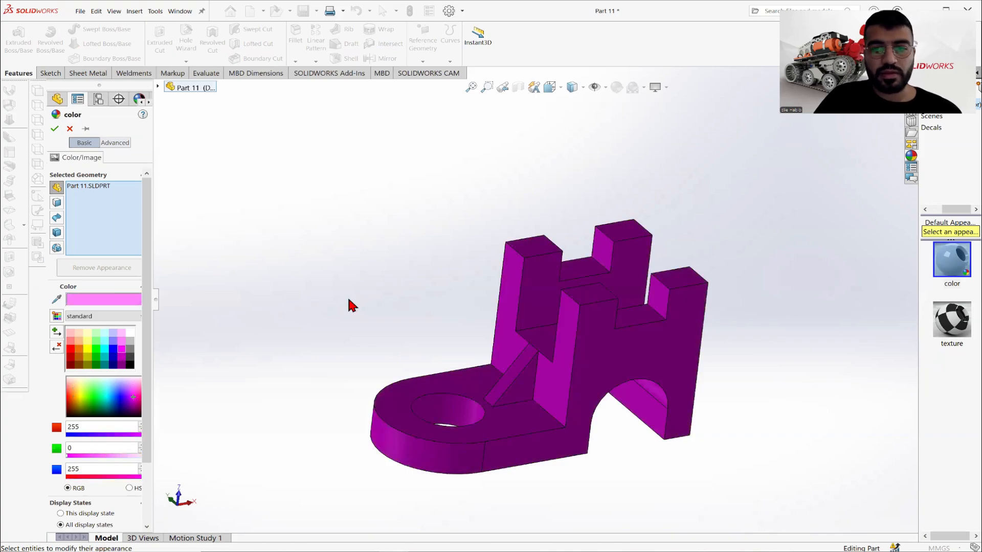
{"action": "left_click", "coordinate": [55, 131]}
{"action": "middle_click_drag", "start_coordinate": [535, 276], "coordinate": [539, 302]}
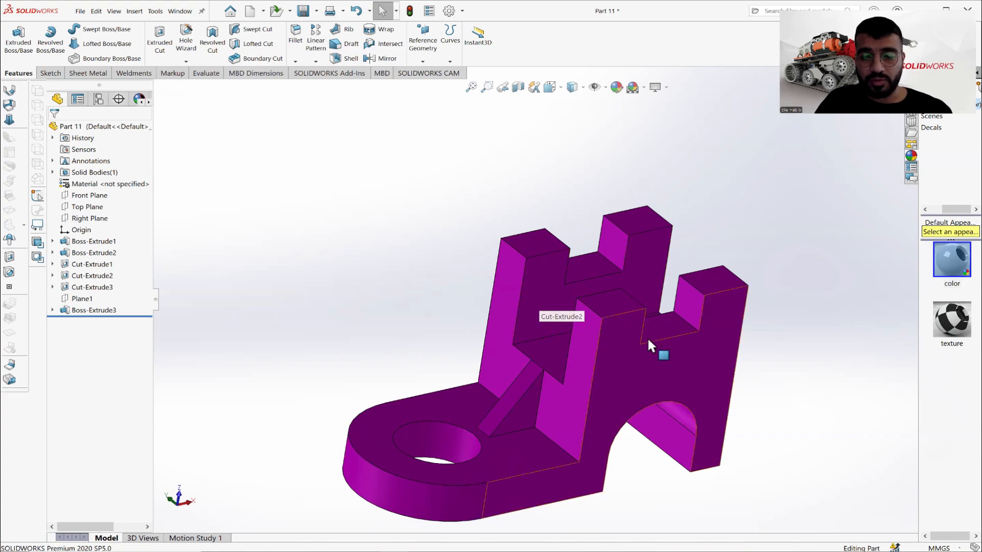
{"action": "mouse_move", "coordinate": [651, 303]}
{"action": "middle_mouse_down"}
{"action": "mouse_move", "coordinate": [668, 301]}
{"action": "mouse_move", "coordinate": [675, 335]}
{"action": "mouse_move", "coordinate": [649, 351]}
{"action": "mouse_move", "coordinate": [616, 281]}
{"action": "mouse_move", "coordinate": [619, 348]}
{"action": "middle_mouse_up"}
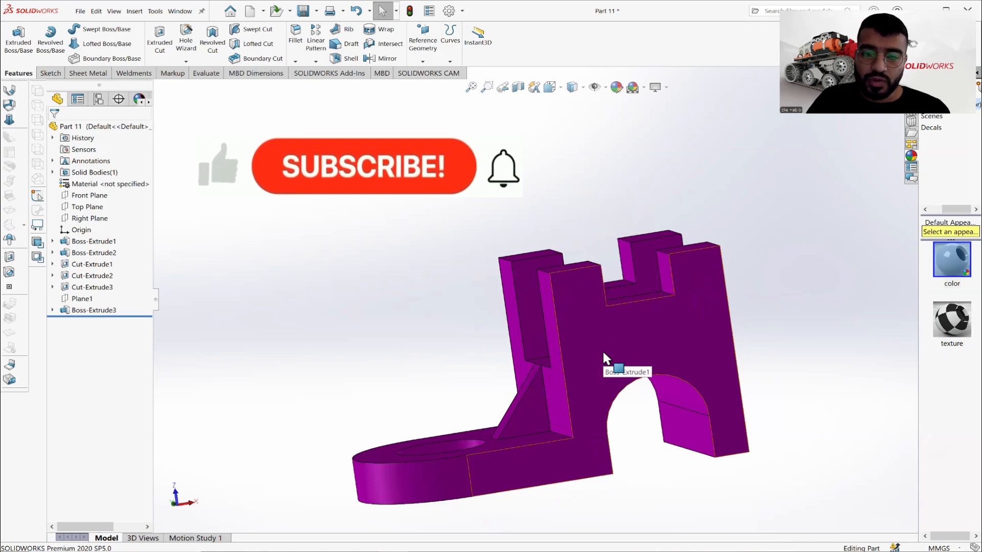